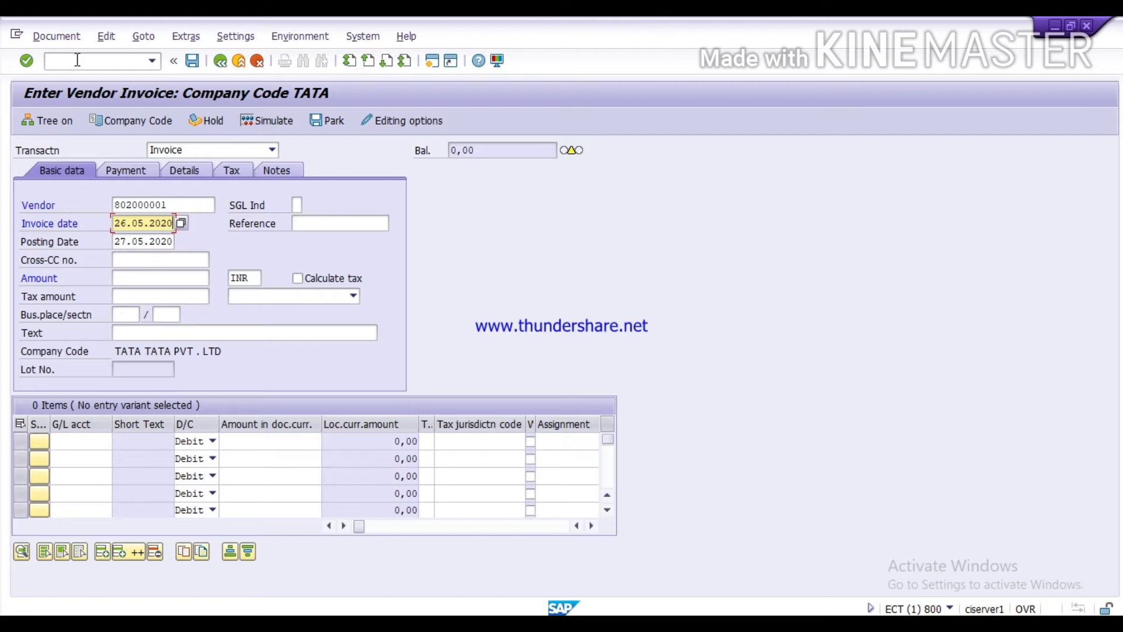
# Step: Set the vendor invoice amount to 500000 INR and enter "narration" as its text
pyautogui.press('Tab')
pyautogui.press('Tab')
pyautogui.press('Tab')
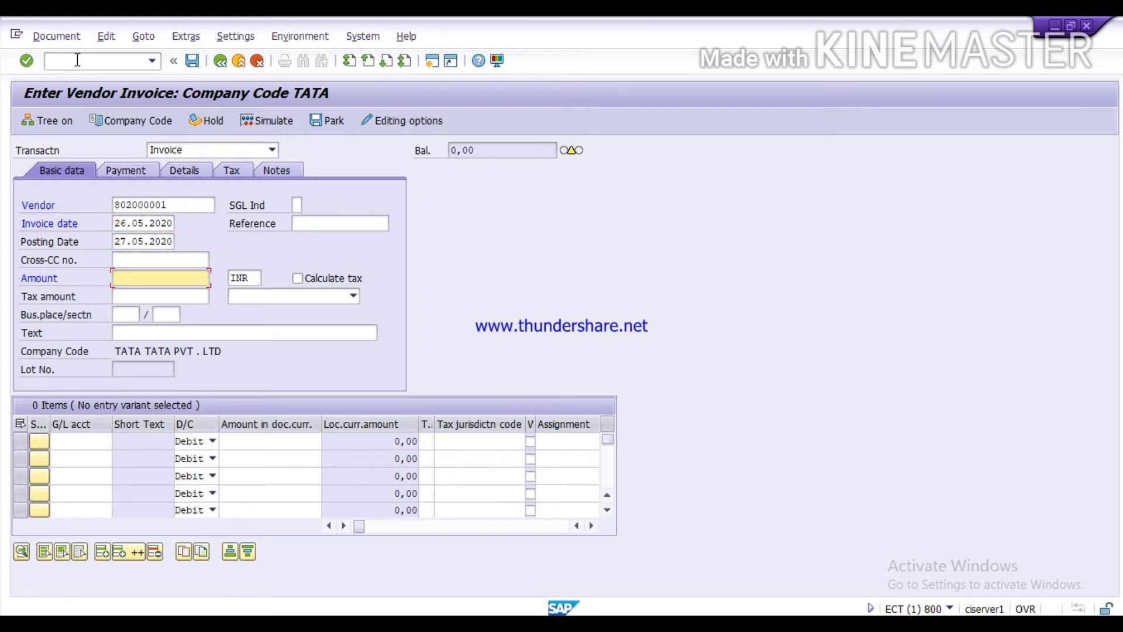
pyautogui.write('500000')
pyautogui.click(168, 333)
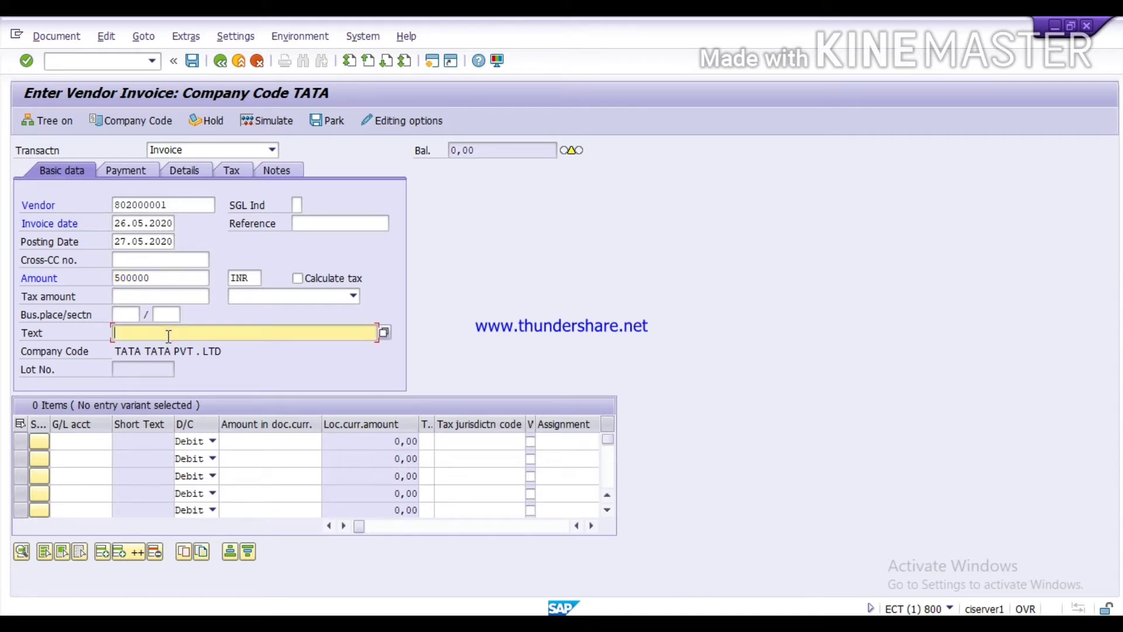
pyautogui.write('n')
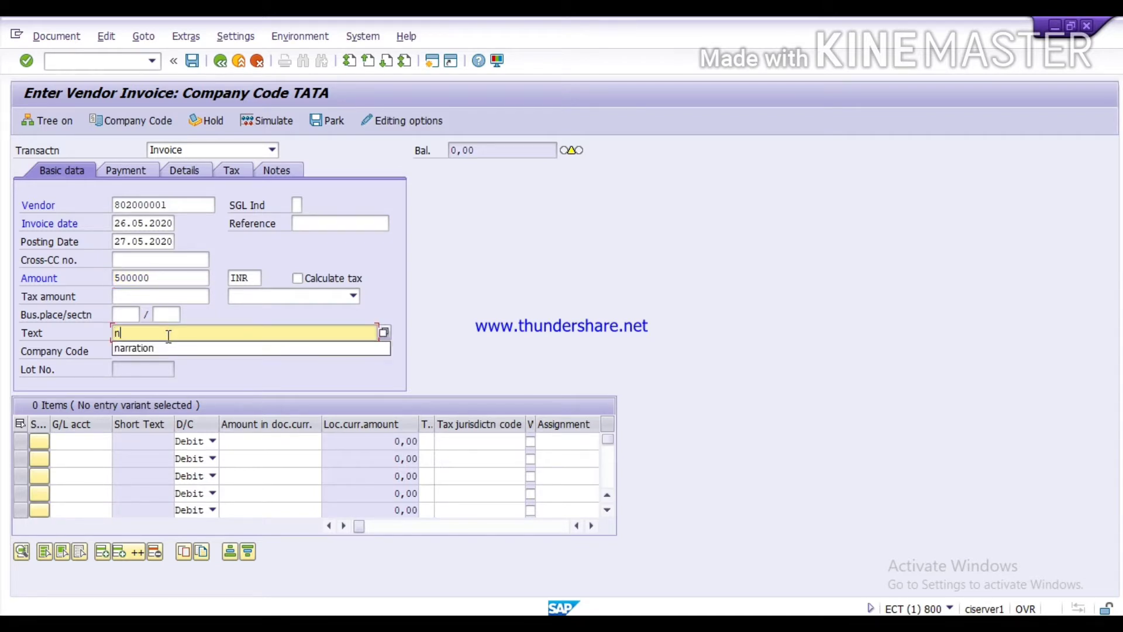
pyautogui.press('Down')
pyautogui.press('Return')
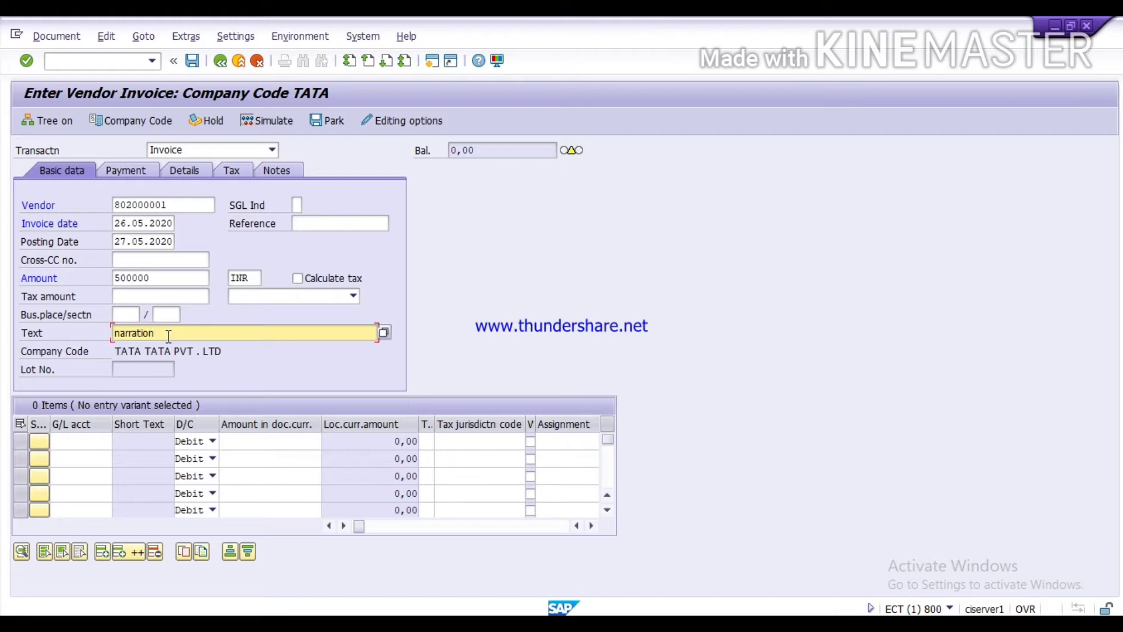
# Step: Look up the G/L accounts of company code TATA and assign EXPENSE ACCOUNT to the invoice's first line item
pyautogui.click(84, 443)
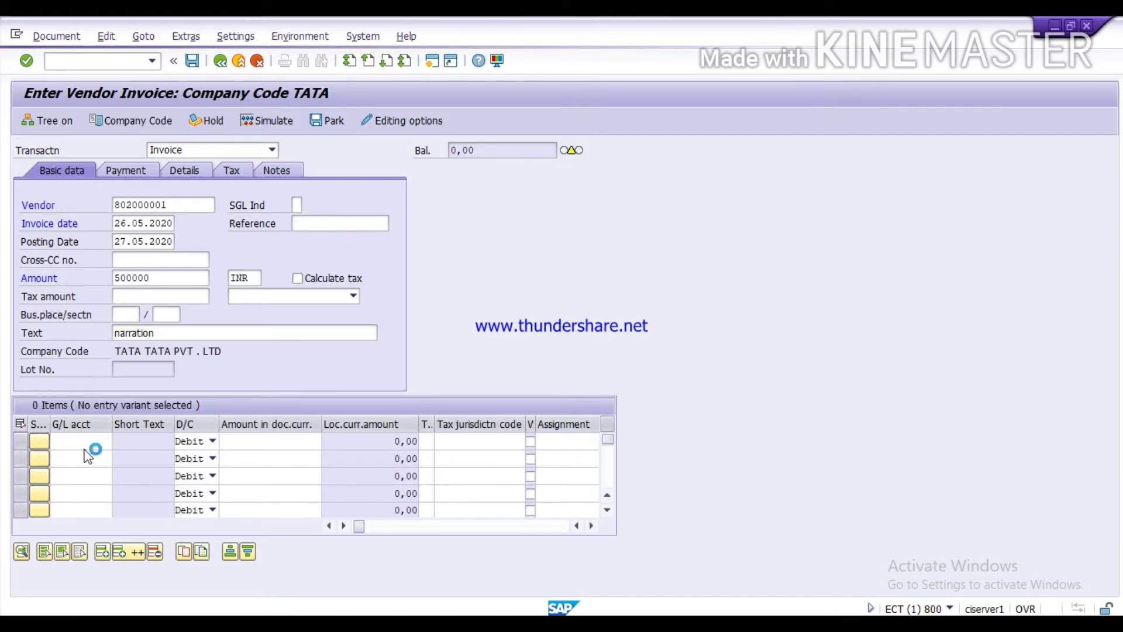
pyautogui.press('F4')
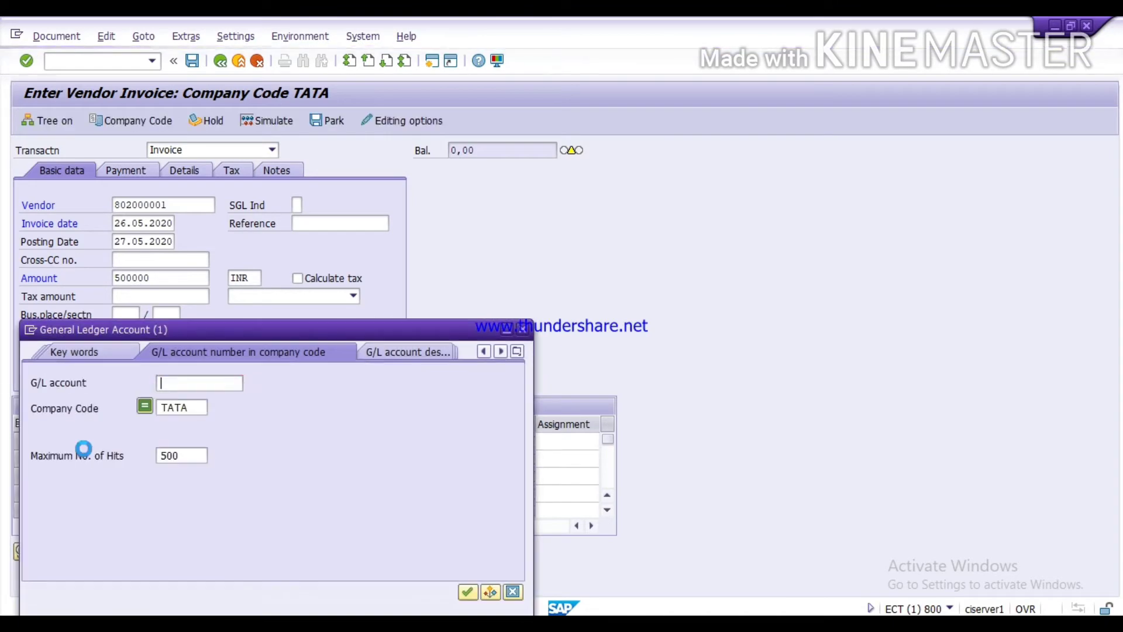
pyautogui.press('Return')
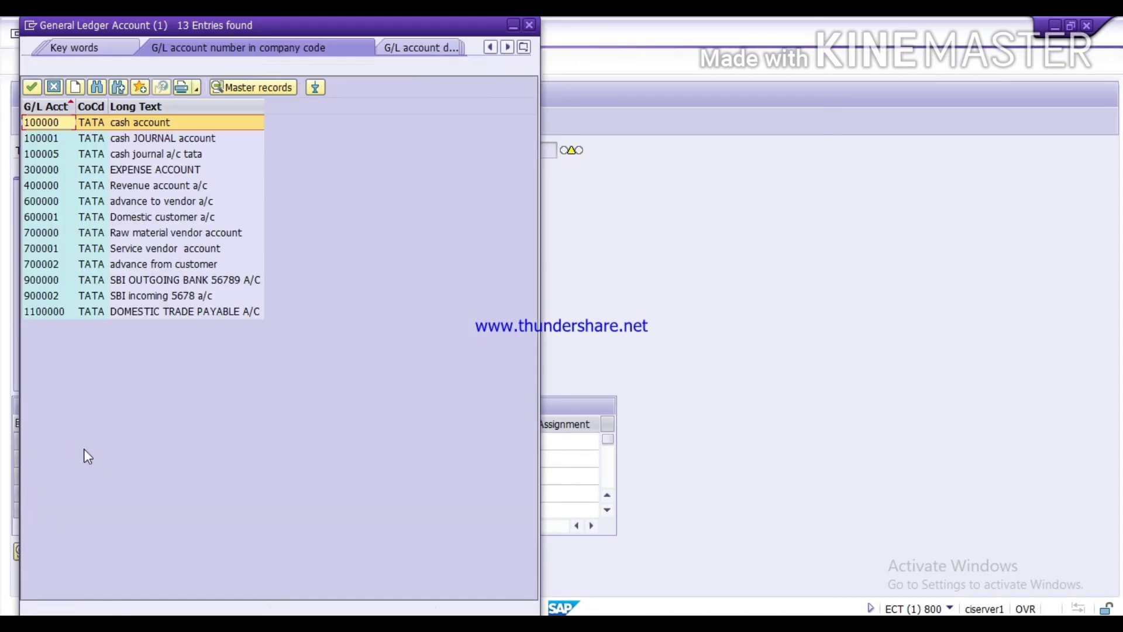
pyautogui.press('Down')
pyautogui.press('Down')
pyautogui.press('Down')
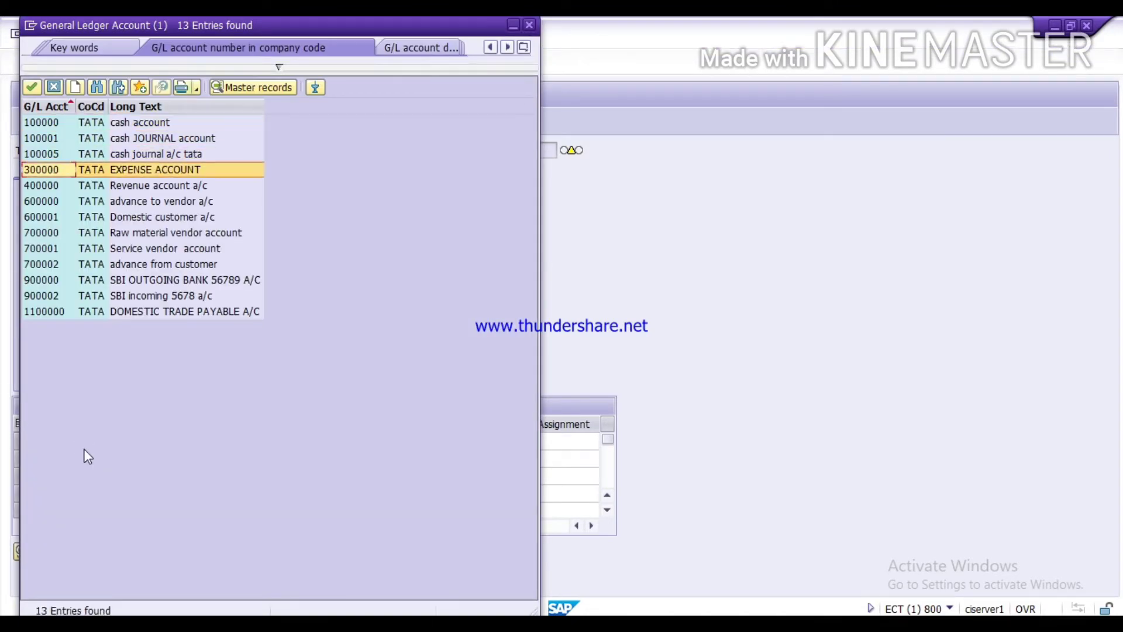
pyautogui.press('Return')
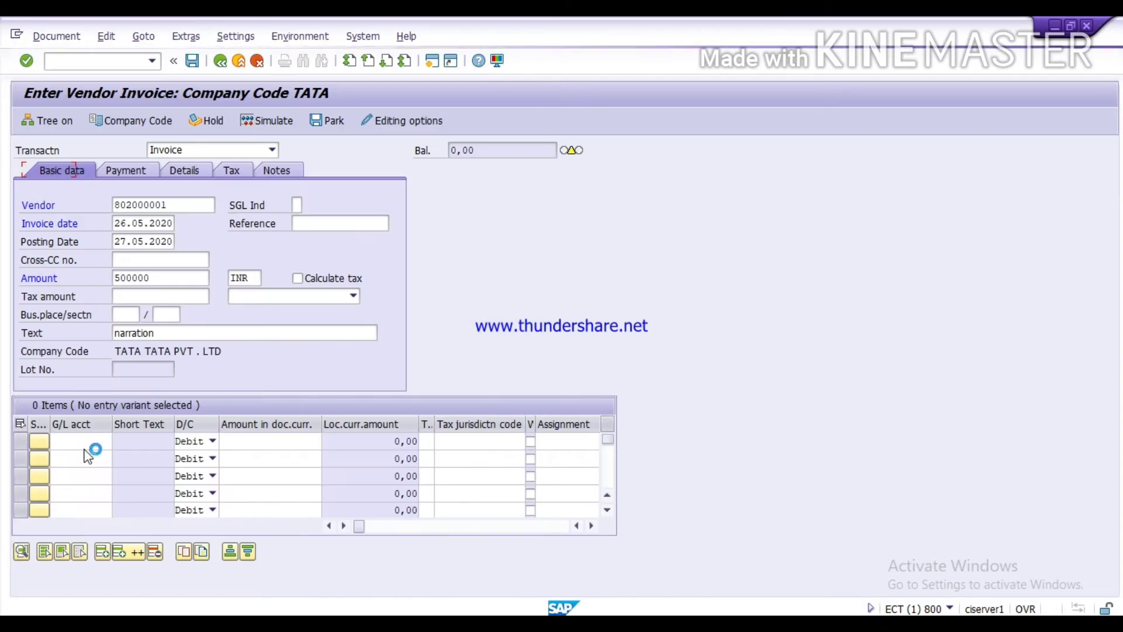
# Step: Enter 500000 as the document currency amount of the first debit line item
pyautogui.press('Tab')
pyautogui.press('Tab')
pyautogui.press('Tab')
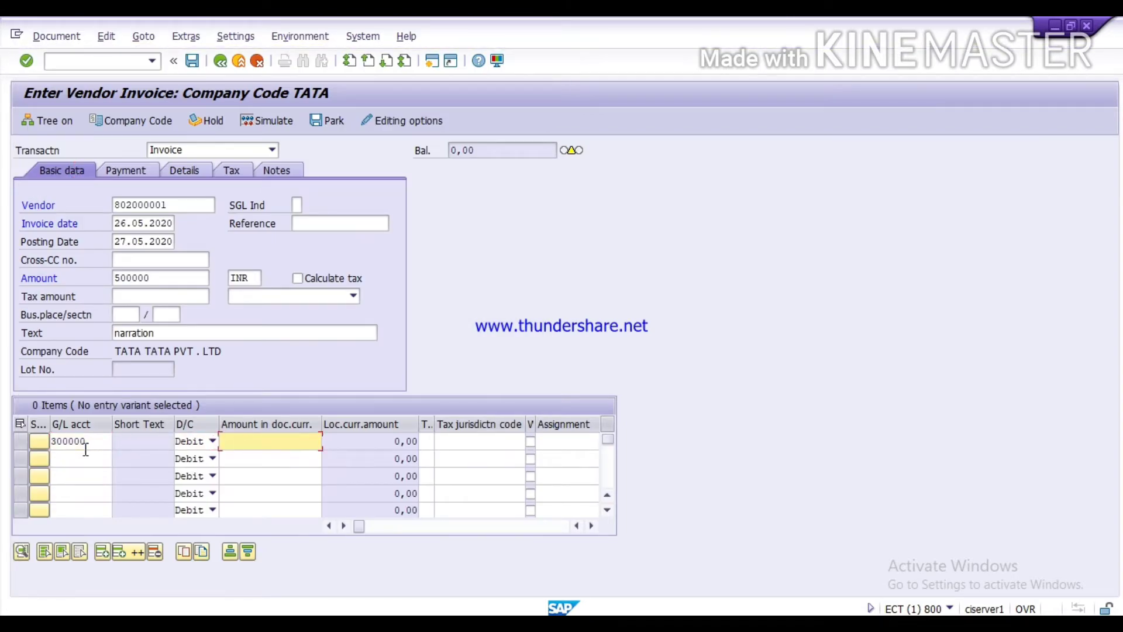
pyautogui.write('500000')
pyautogui.press('Tab')
# Step: Set the first line item's value date to 26.05.2020 and validate the invoice entries
pyautogui.press('Tab')
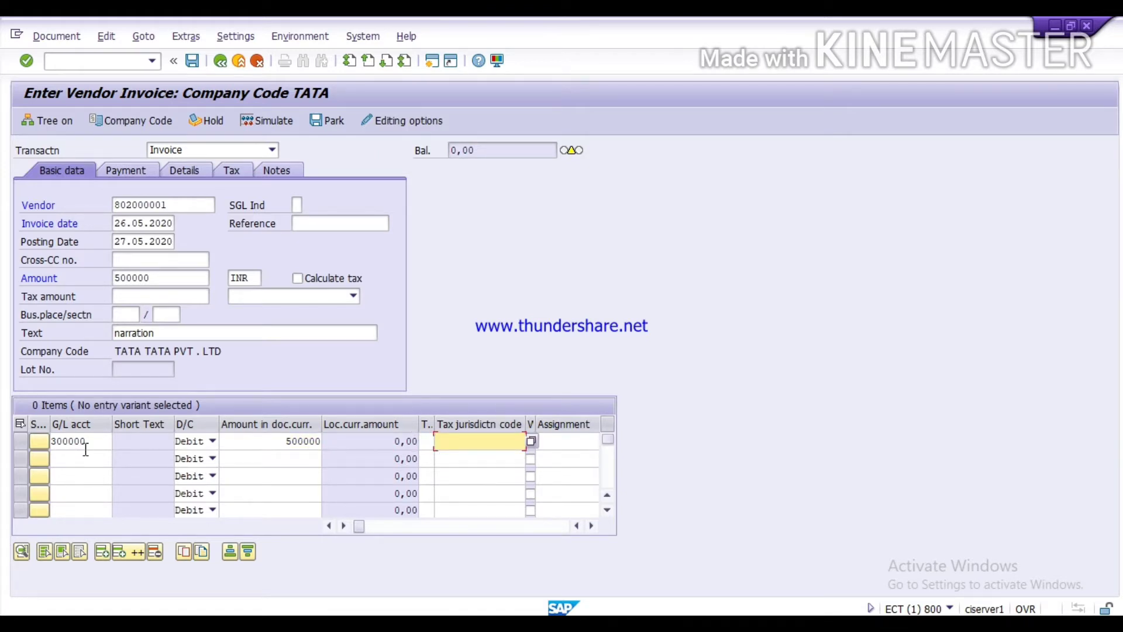
pyautogui.press('Tab')
pyautogui.press('Tab')
pyautogui.press('Tab')
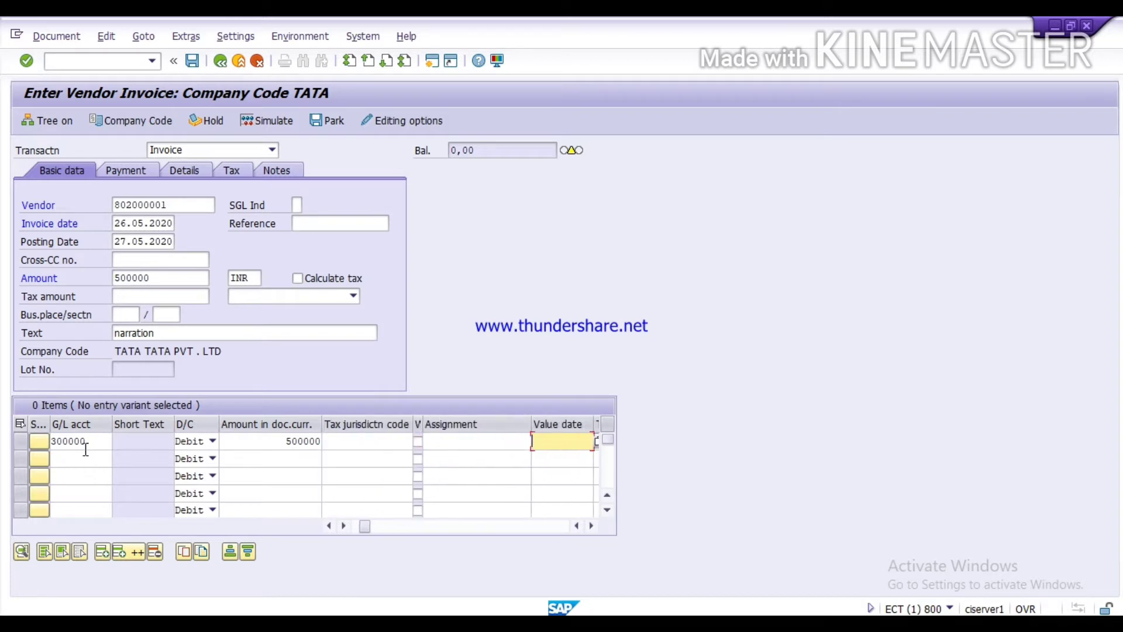
pyautogui.write('2')
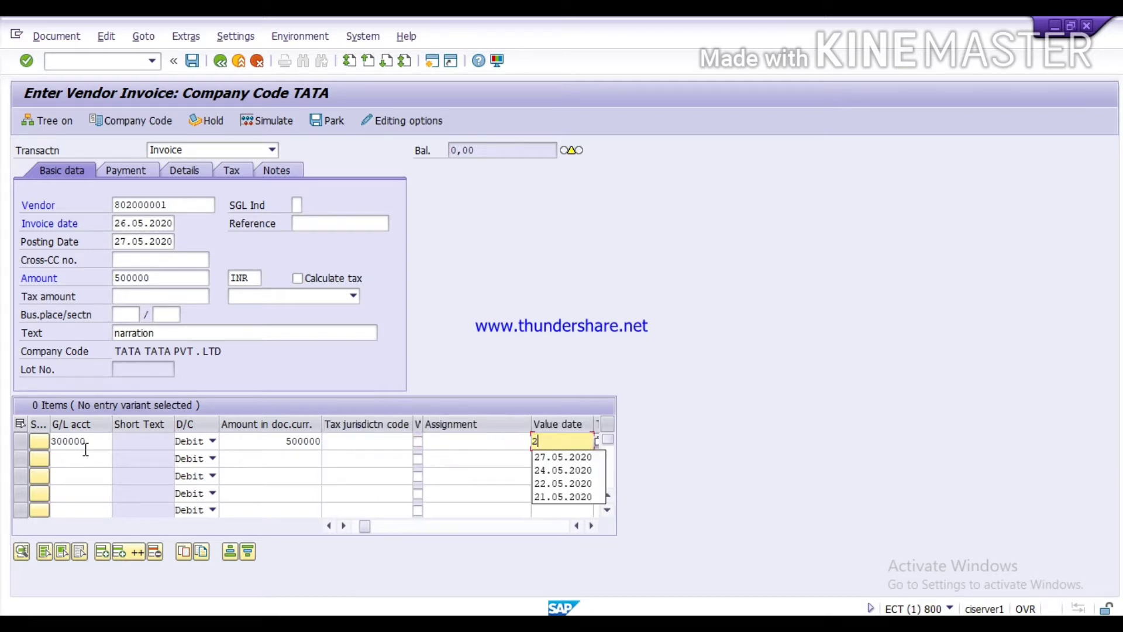
pyautogui.write('6.')
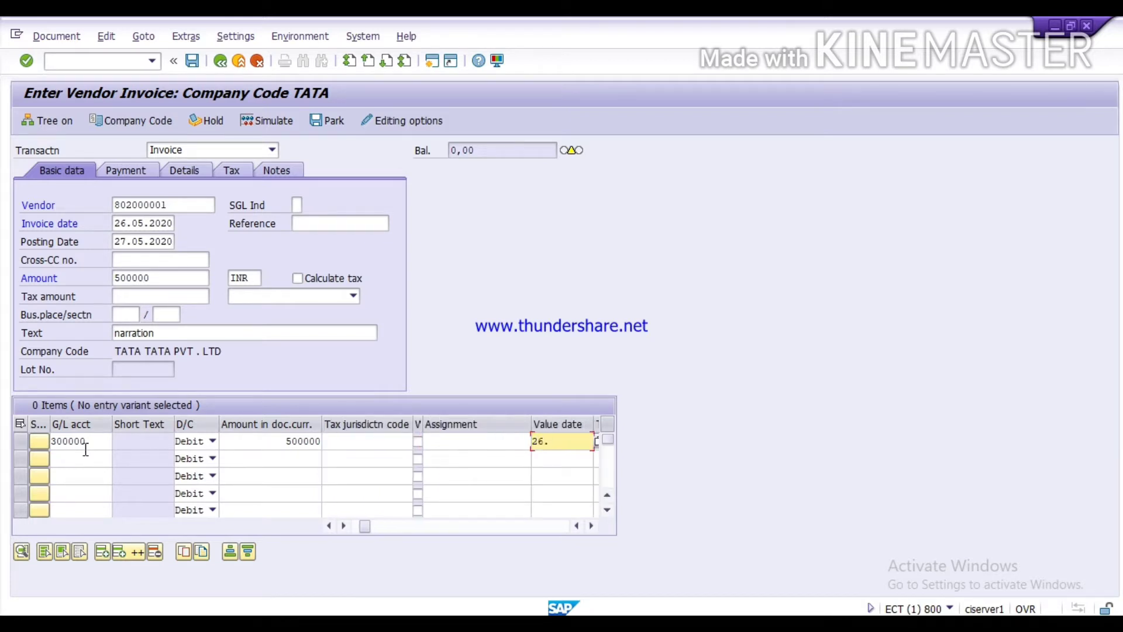
pyautogui.write('05.2020')
pyautogui.press('Return')
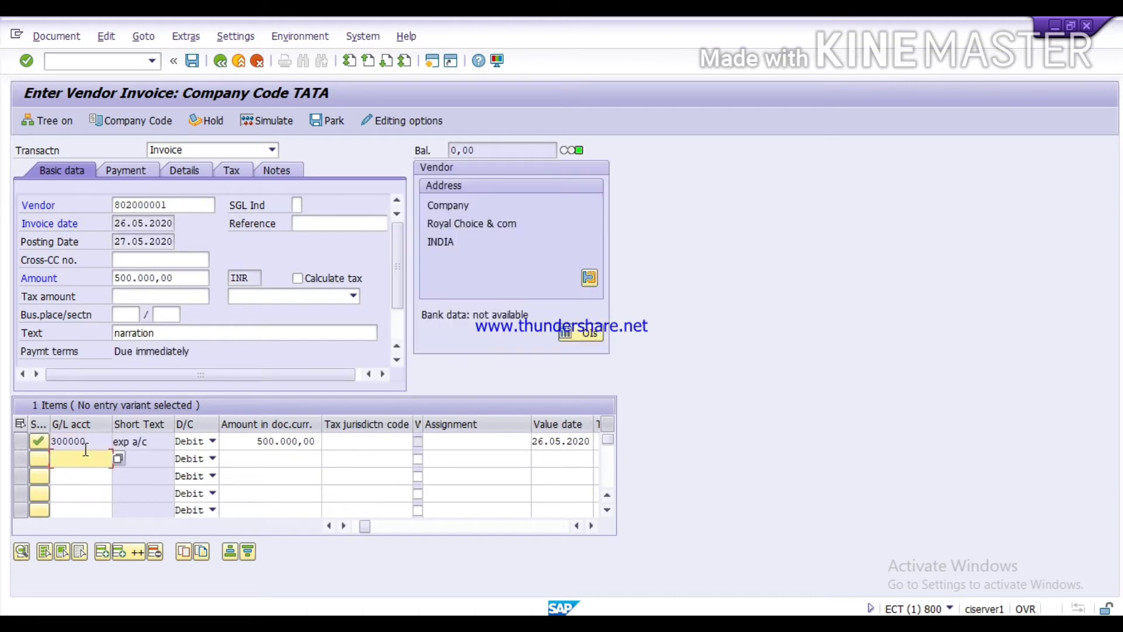
# Step: Simulate and post the vendor invoice, and exit invoice entry
pyautogui.click(272, 120)
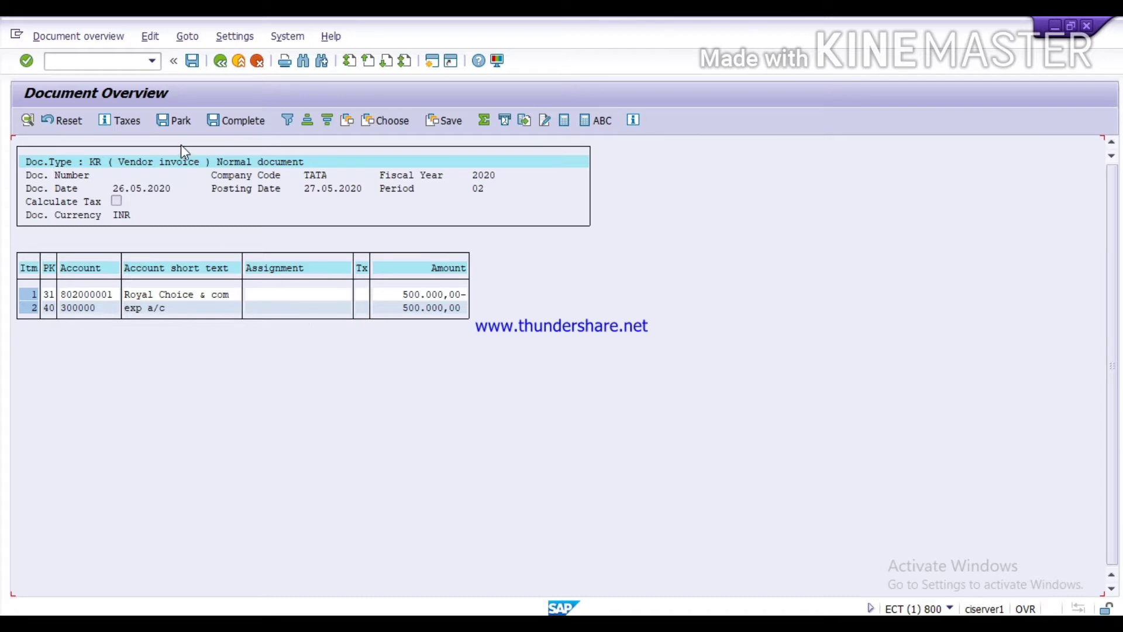
pyautogui.click(193, 60)
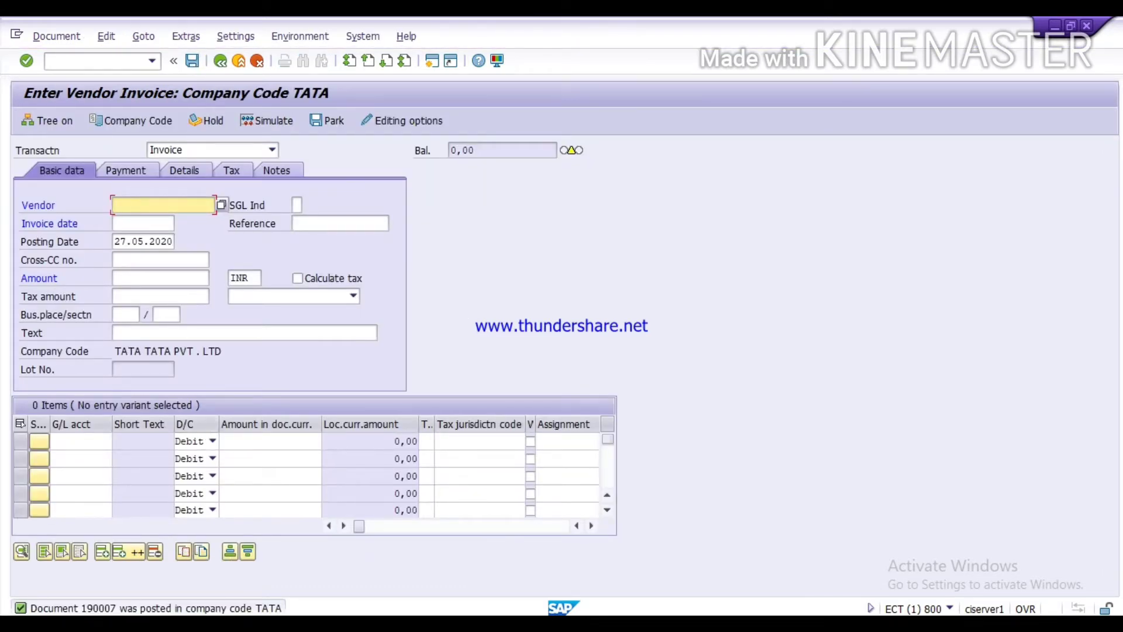
pyautogui.click(239, 61)
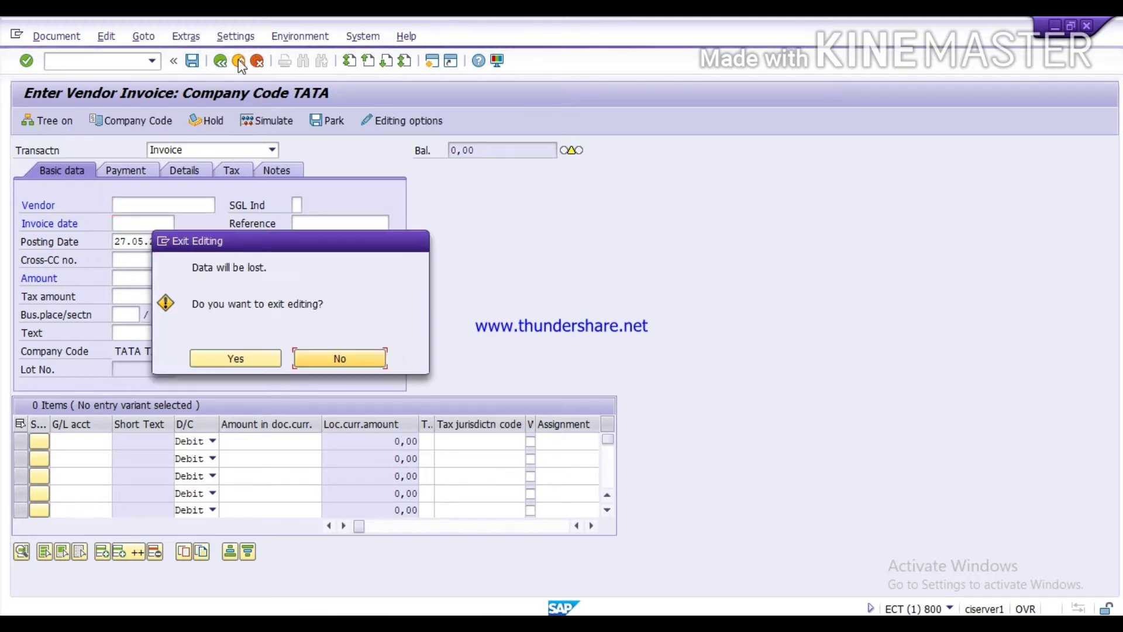
pyautogui.click(240, 358)
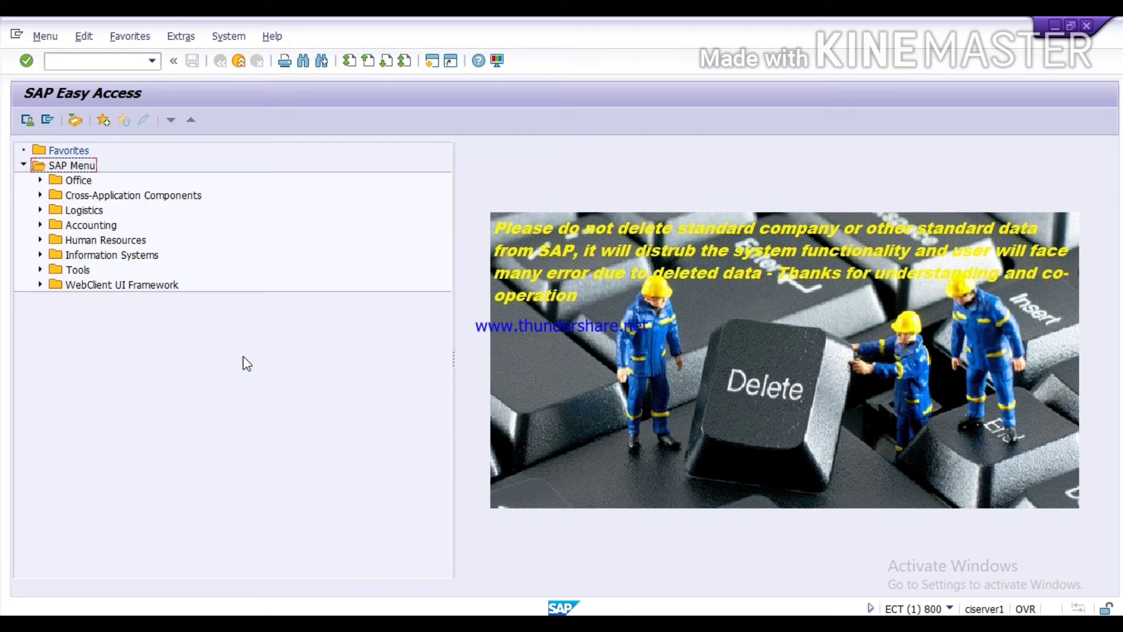
pyautogui.hotkey('alt', 'Tab')
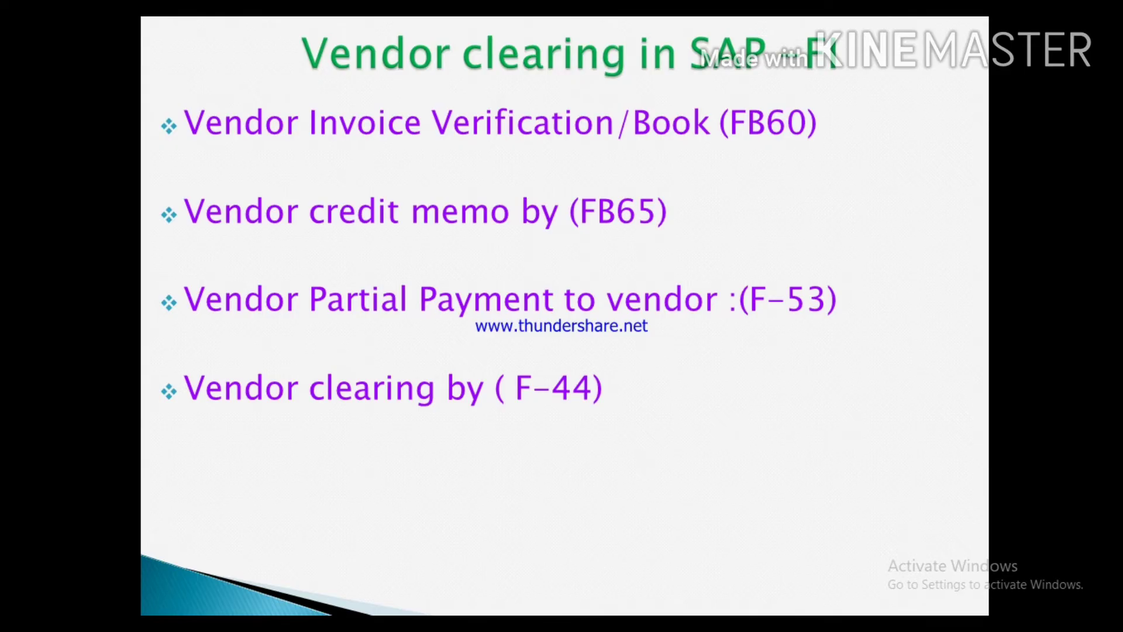
pyautogui.hotkey('alt', 'Tab')
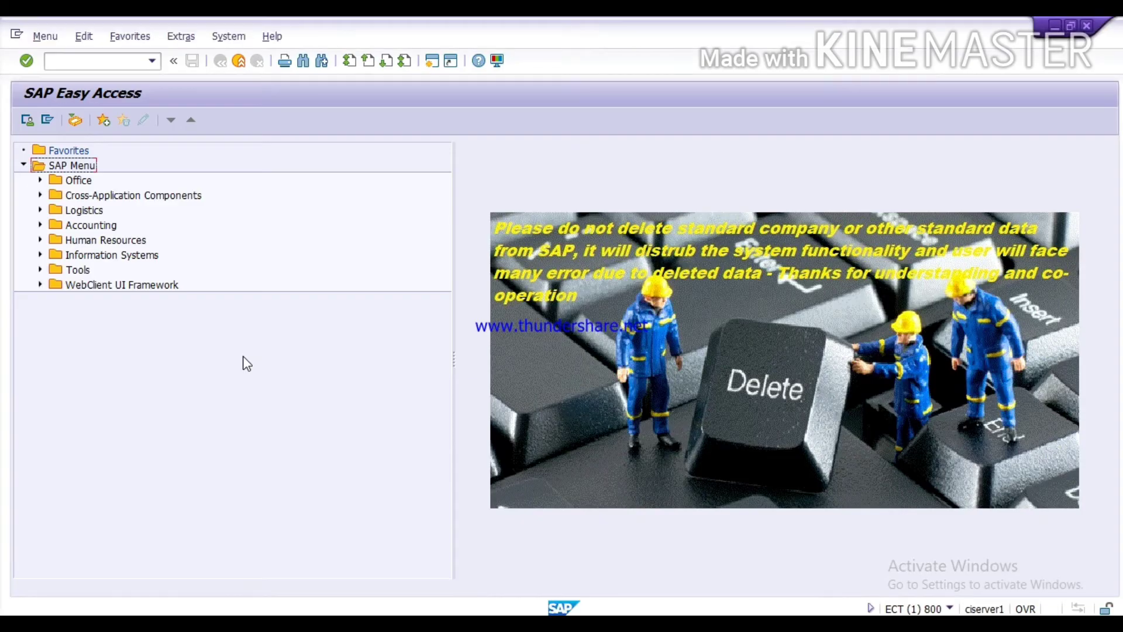
# Step: Open the vendor credit memo entry with transaction code fb65
pyautogui.click(87, 63)
pyautogui.write('fb65')
pyautogui.press('Return')
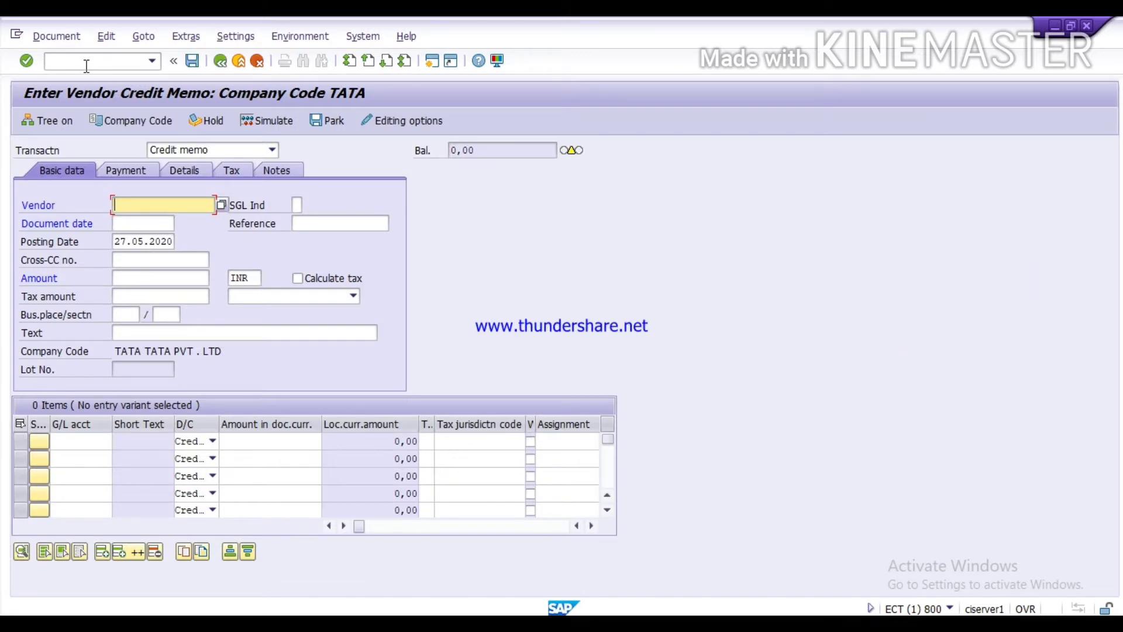
# Step: Select vendor ROYAL CHOICE & COM from the vendor search and set the credit memo's document date to 26.05.2020
pyautogui.press('F4')
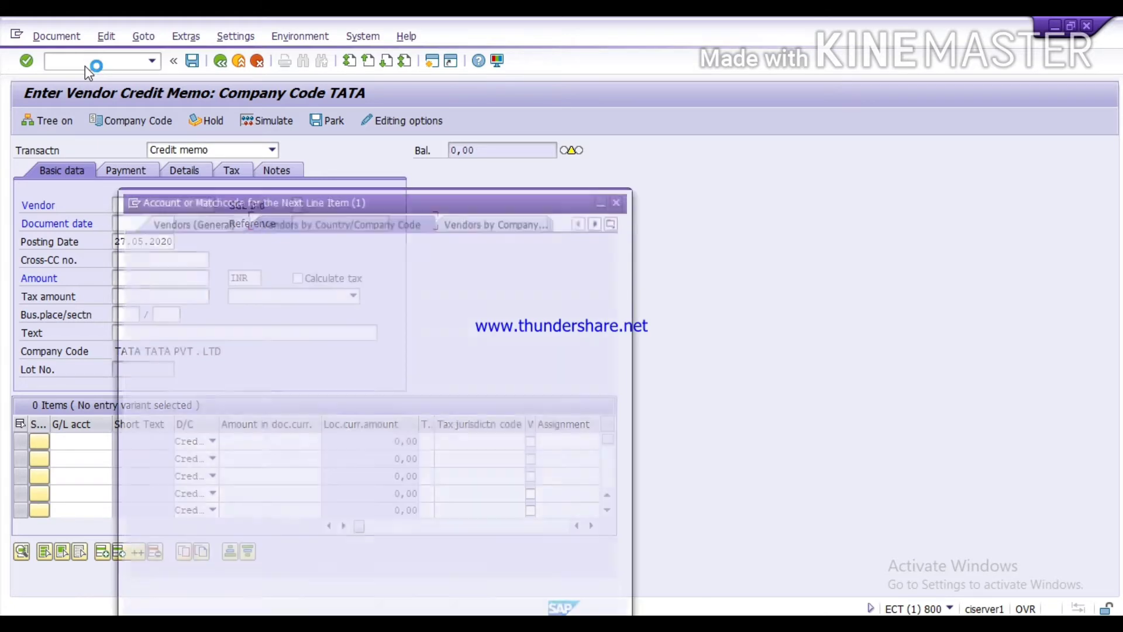
pyautogui.press('Return')
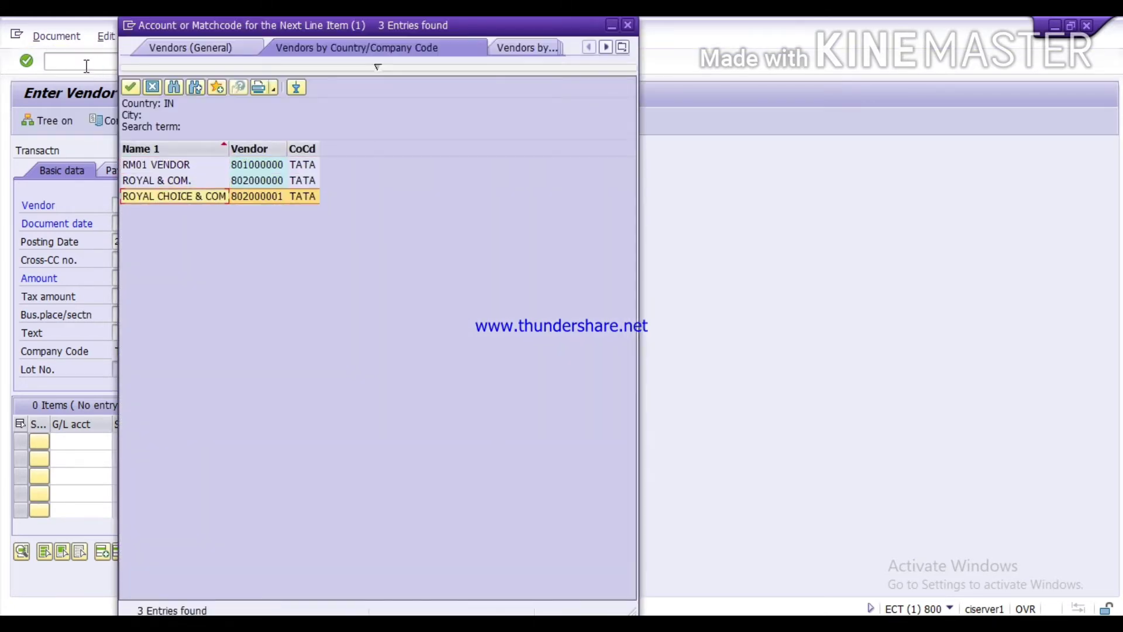
pyautogui.press('Return')
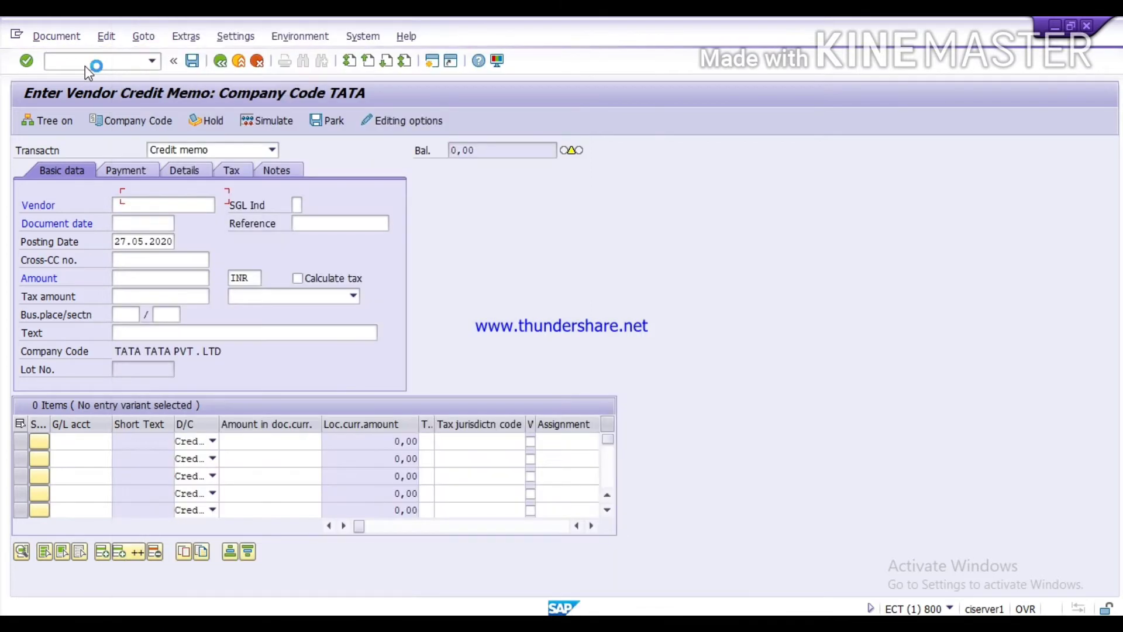
pyautogui.press('Tab')
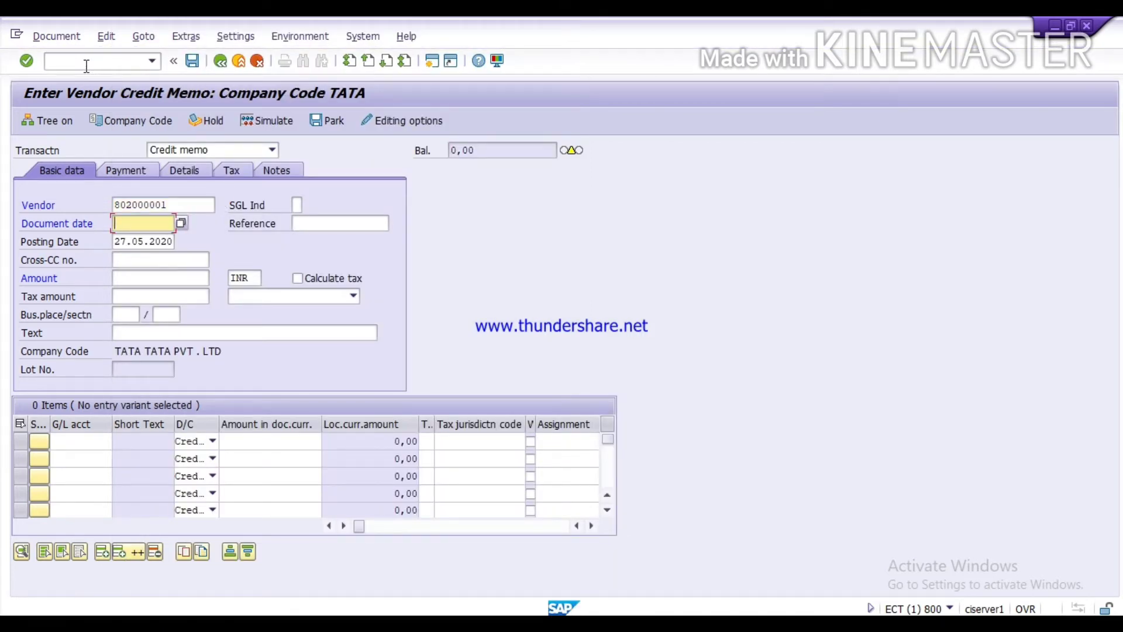
pyautogui.write('2')
pyautogui.press('Down')
pyautogui.press('Return')
# Step: Set the credit memo amount to 200000 INR and enter "narration" as its text
pyautogui.press('Tab')
pyautogui.press('Tab')
pyautogui.press('Tab')
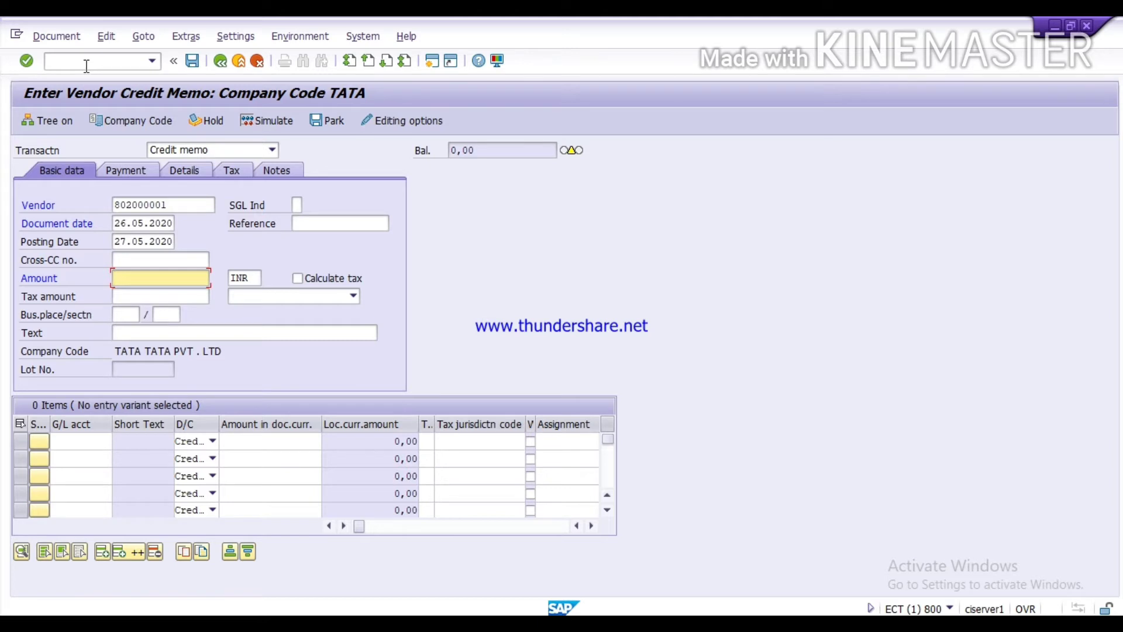
pyautogui.write('2')
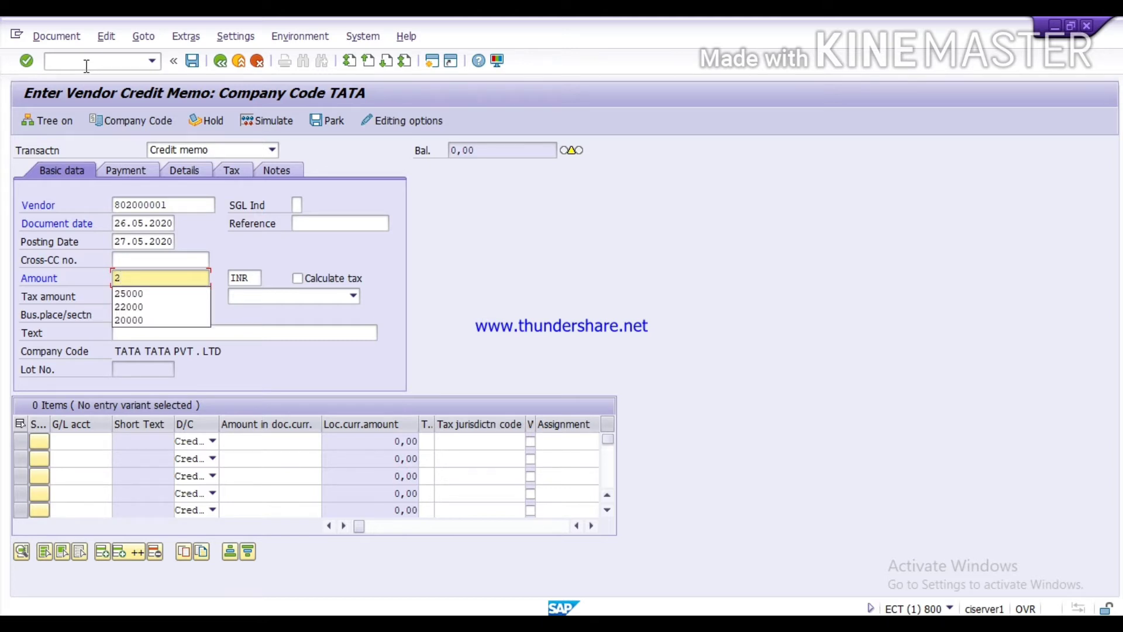
pyautogui.write('00000')
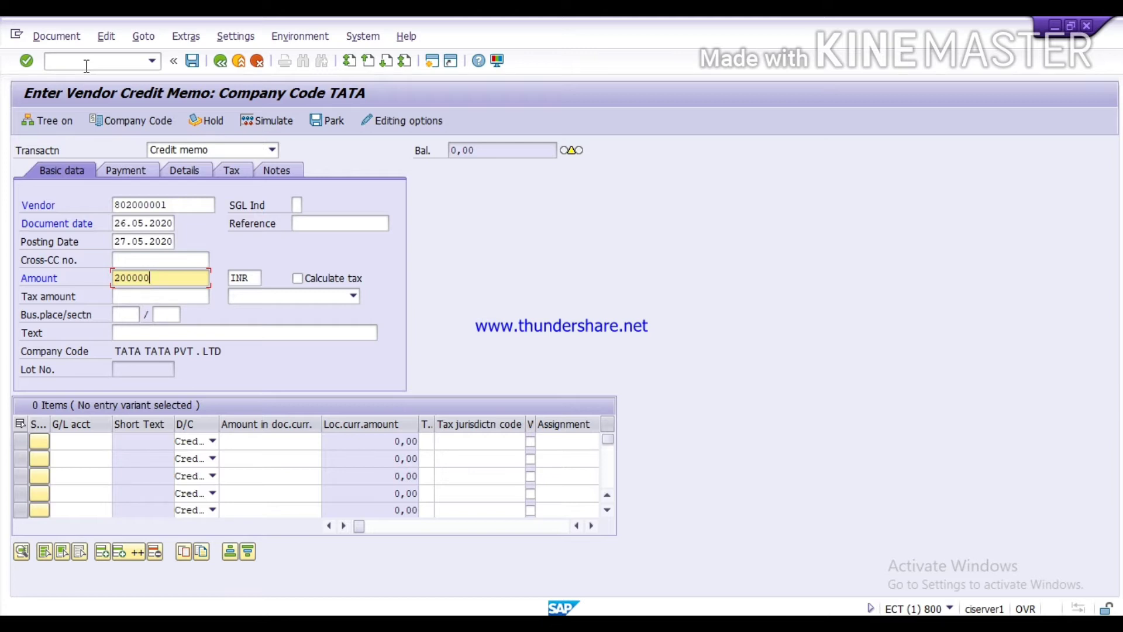
pyautogui.press('Tab')
pyautogui.press('Tab')
pyautogui.press('Tab')
pyautogui.press('Tab')
pyautogui.write('n')
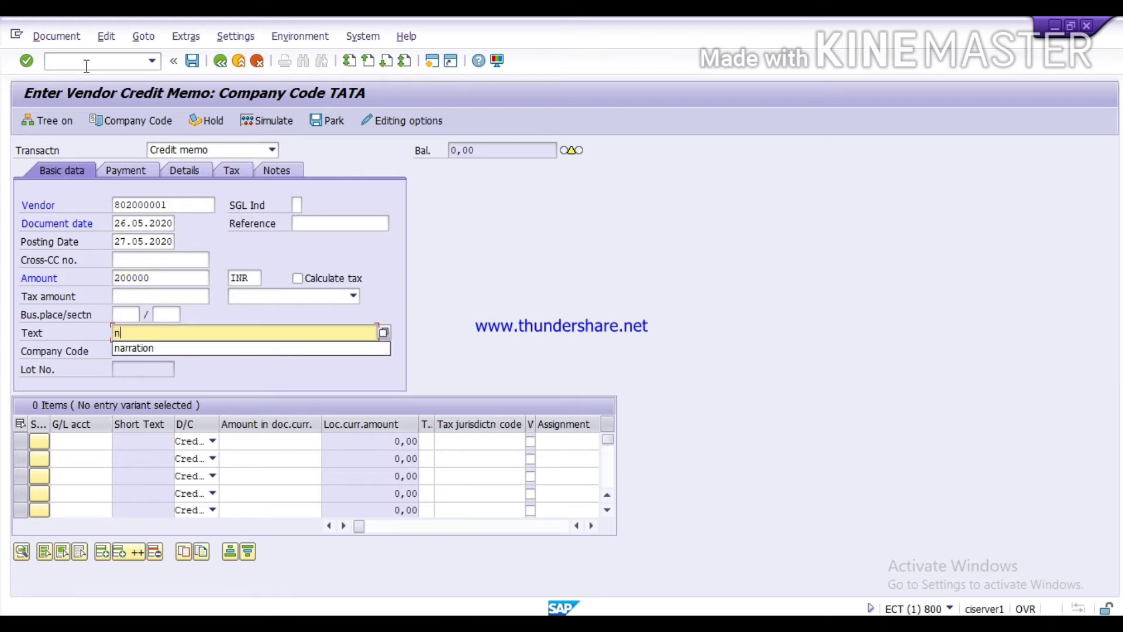
pyautogui.press('Return')
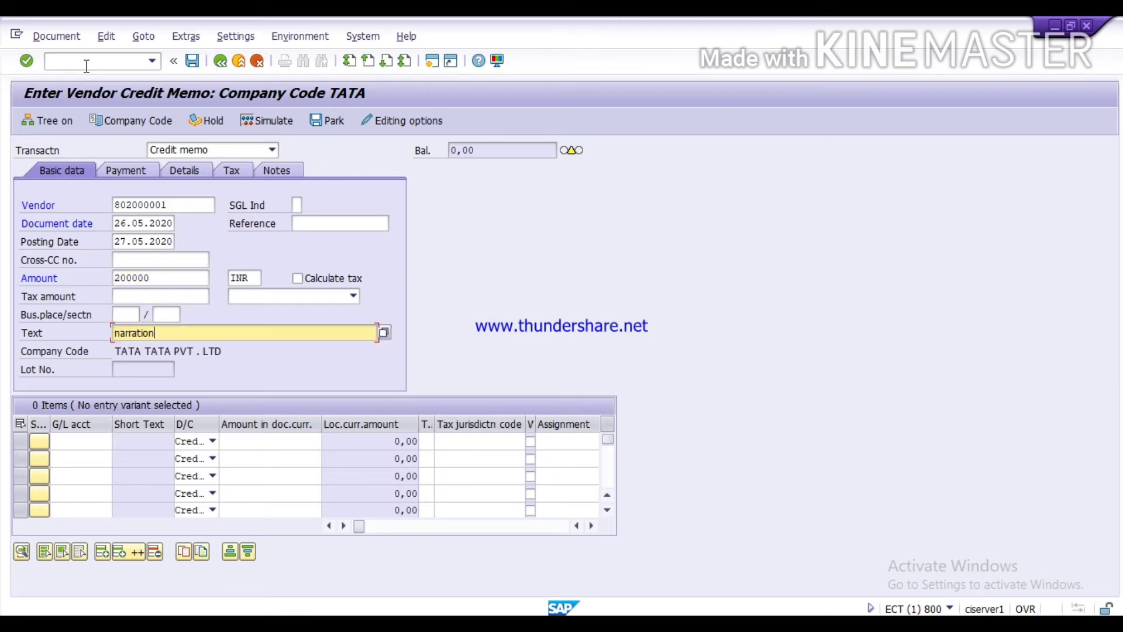
# Step: Look up the G/L accounts and assign EXPENSE ACCOUNT to the credit memo's first line item
pyautogui.click(107, 445)
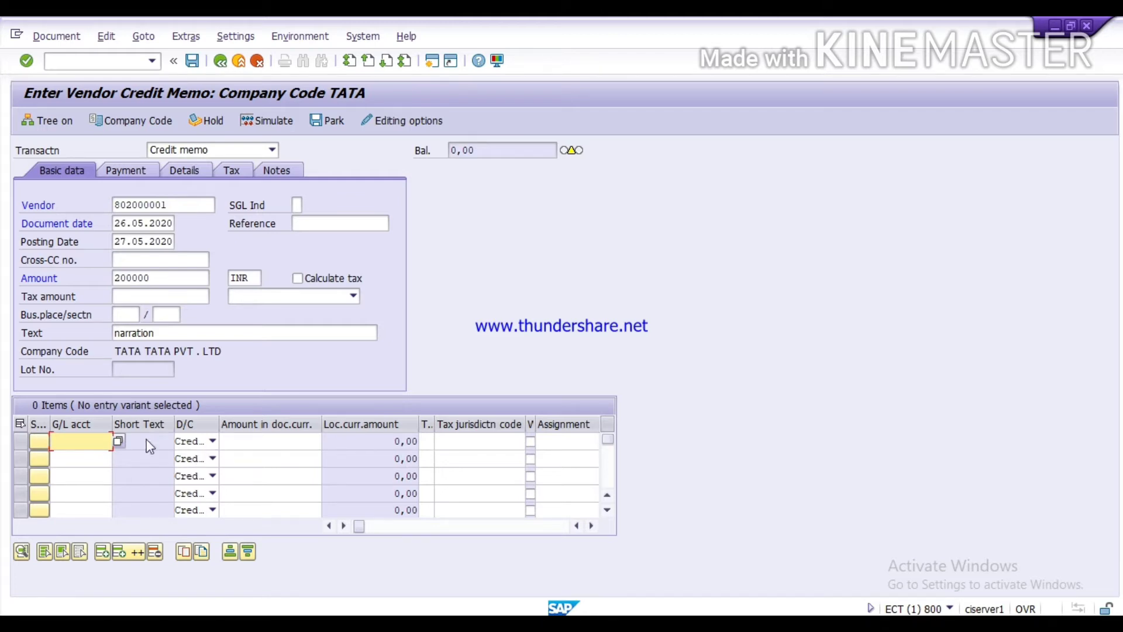
pyautogui.press('F4')
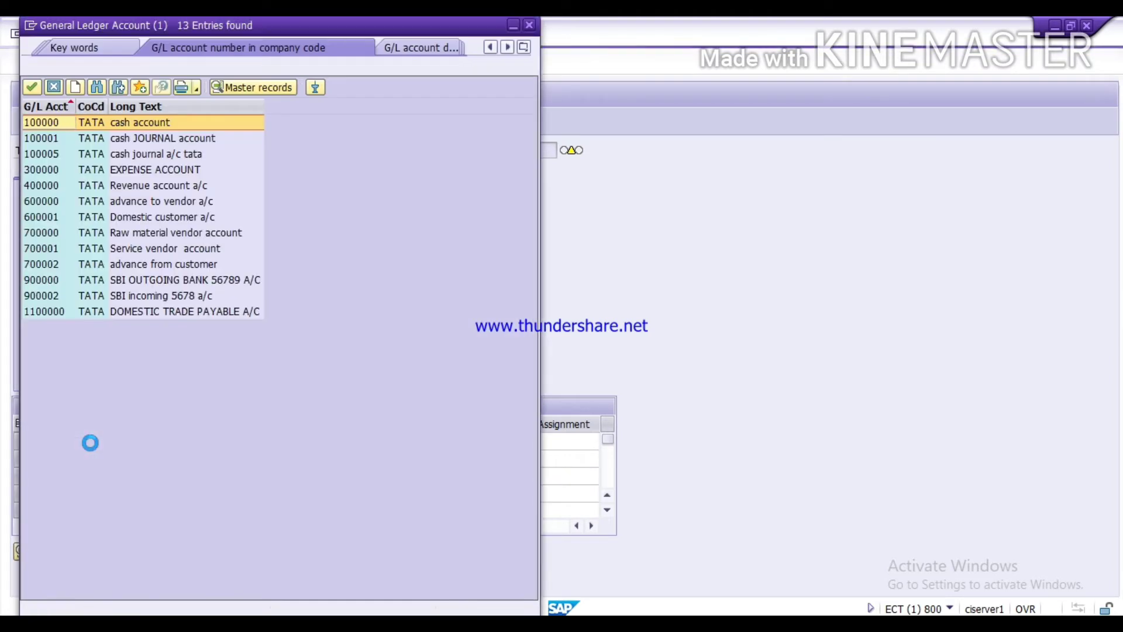
pyautogui.press('Down')
pyautogui.press('Down')
pyautogui.press('Down')
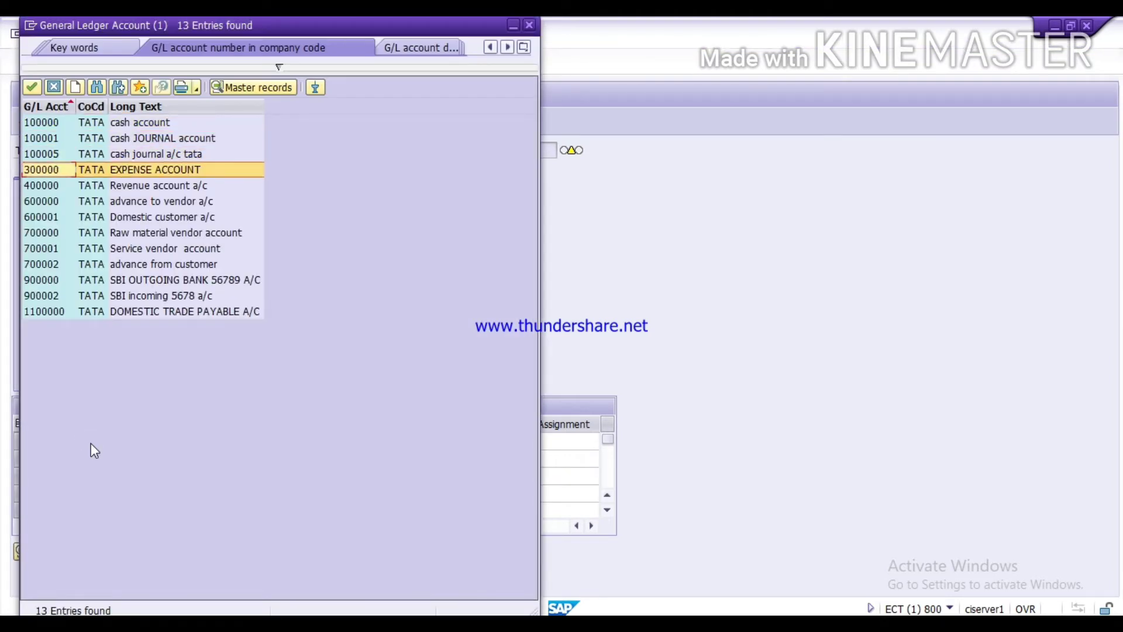
pyautogui.press('Return')
# Step: Set the credit memo's first line item to an amount of 200000 with value date 26.05.2020 and confirm the entries
pyautogui.press('Tab')
pyautogui.press('Tab')
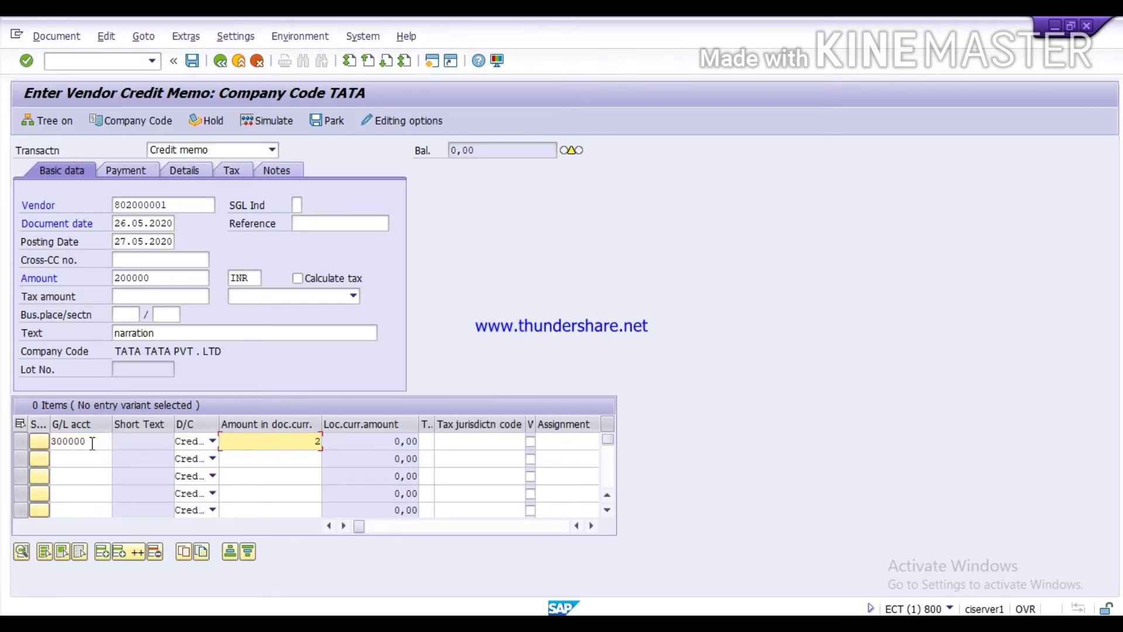
pyautogui.write('200000')
pyautogui.press('Tab')
pyautogui.press('Tab')
pyautogui.press('Tab')
pyautogui.press('Tab')
pyautogui.press('Tab')
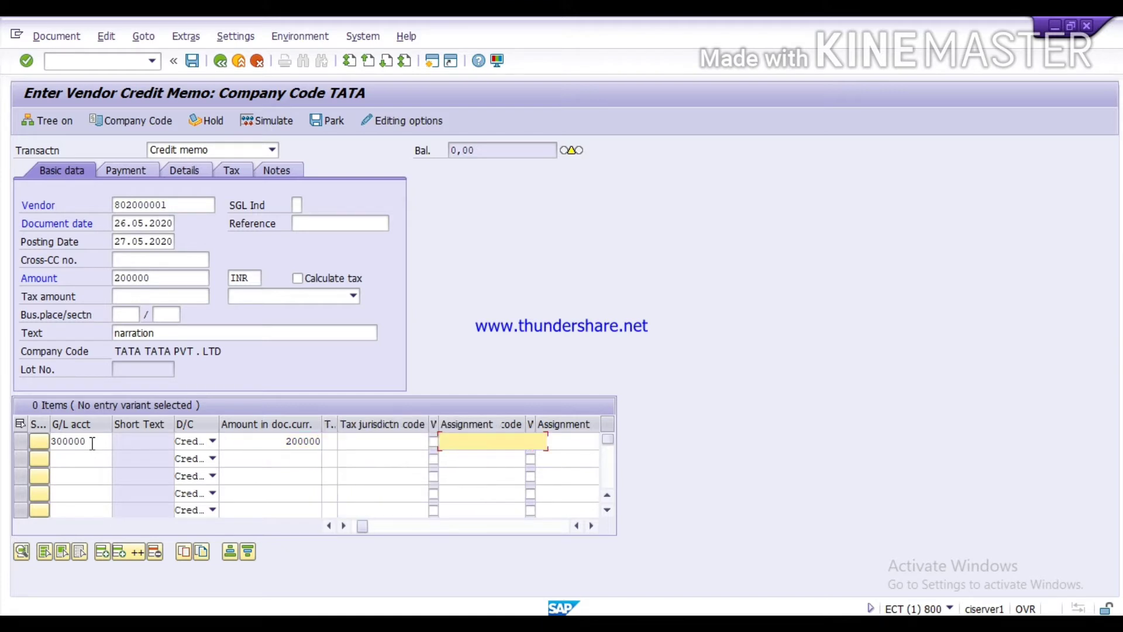
pyautogui.write('2')
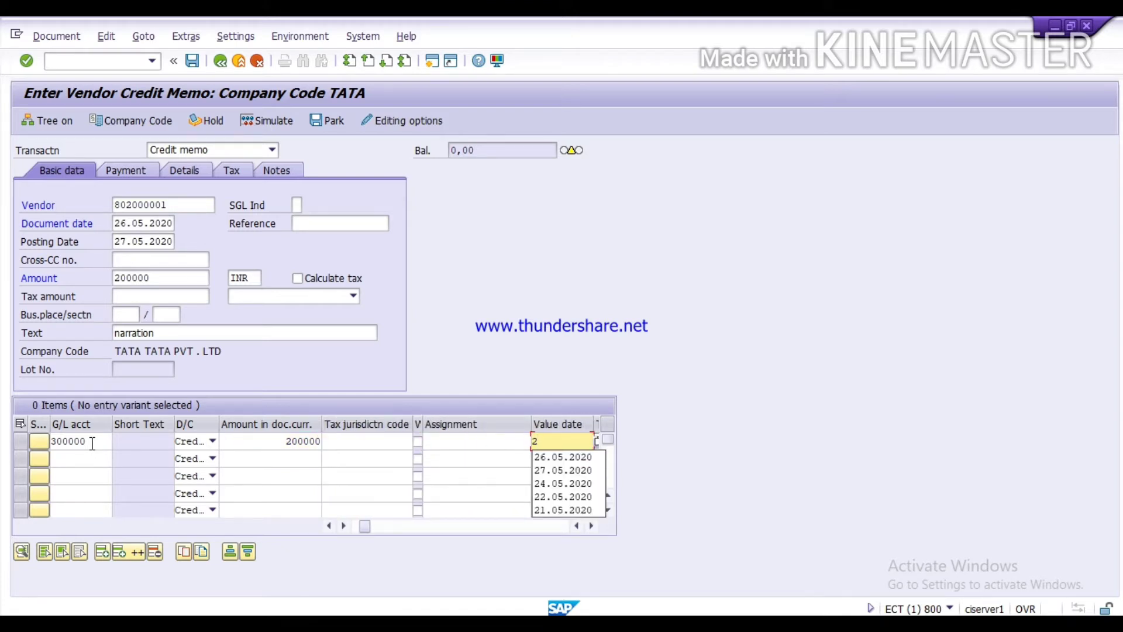
pyautogui.press('Down')
pyautogui.press('Return')
pyautogui.press('Return')
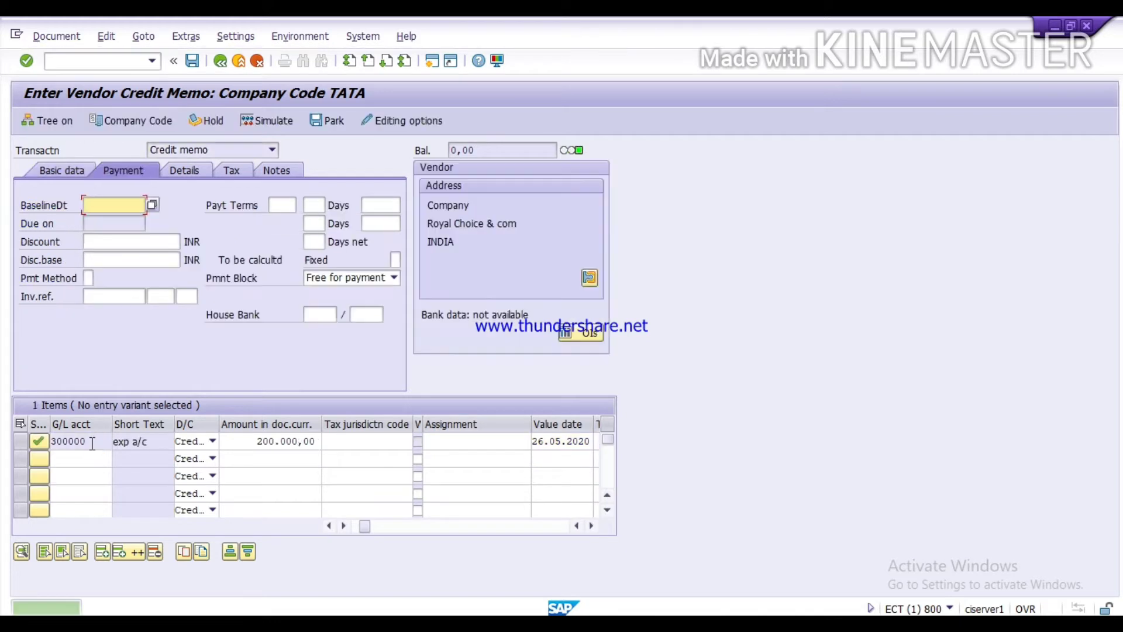
# Step: Set the credit memo's baseline date to 26.05.2020 and its payment terms to 0001, Payable immediately Due net
pyautogui.click(279, 122)
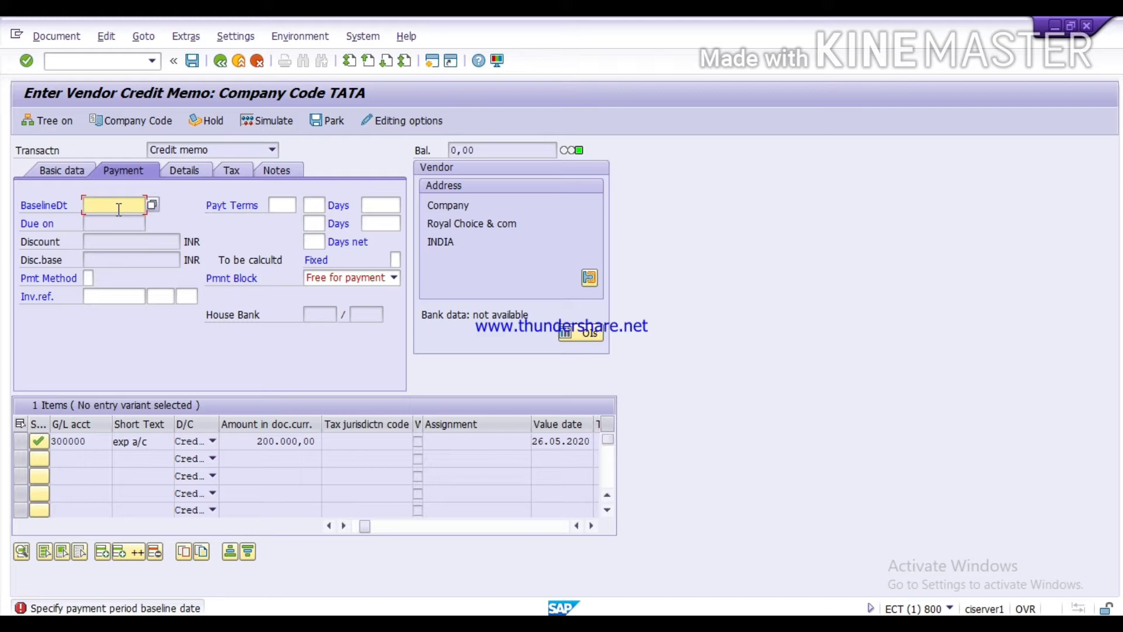
pyautogui.write('2')
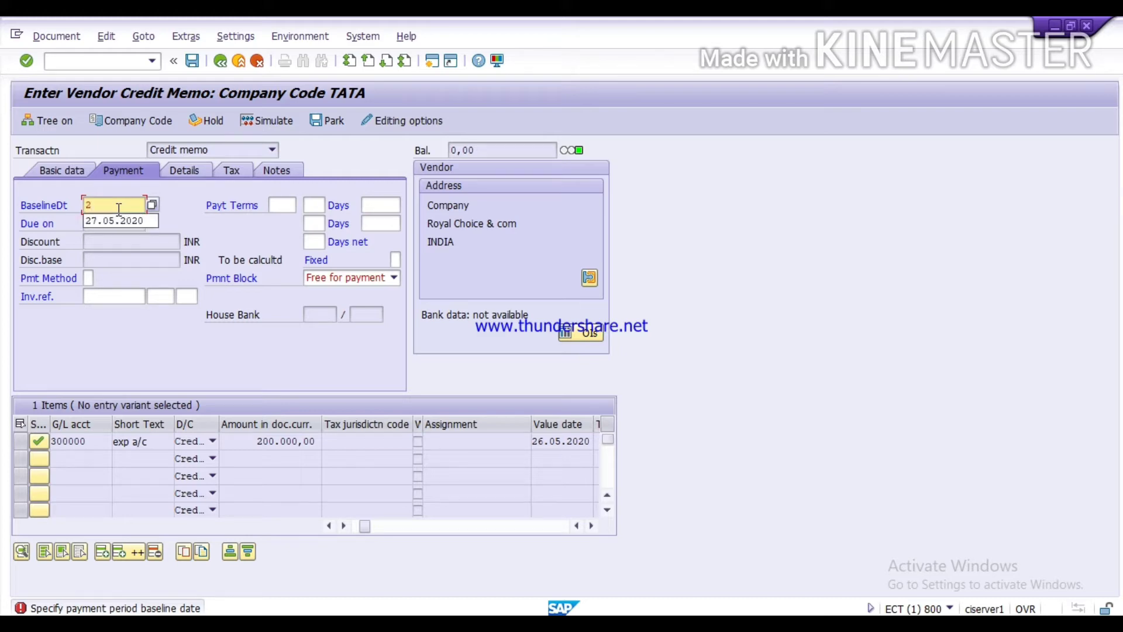
pyautogui.write('6')
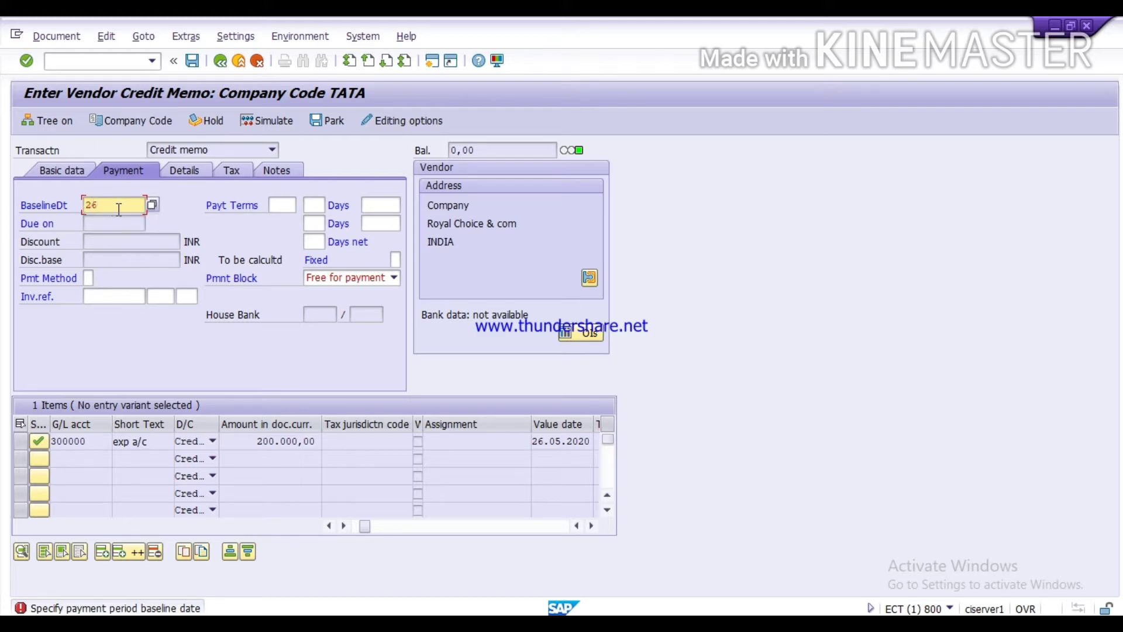
pyautogui.write('.05.2020')
pyautogui.click(283, 205)
pyautogui.write('0001')
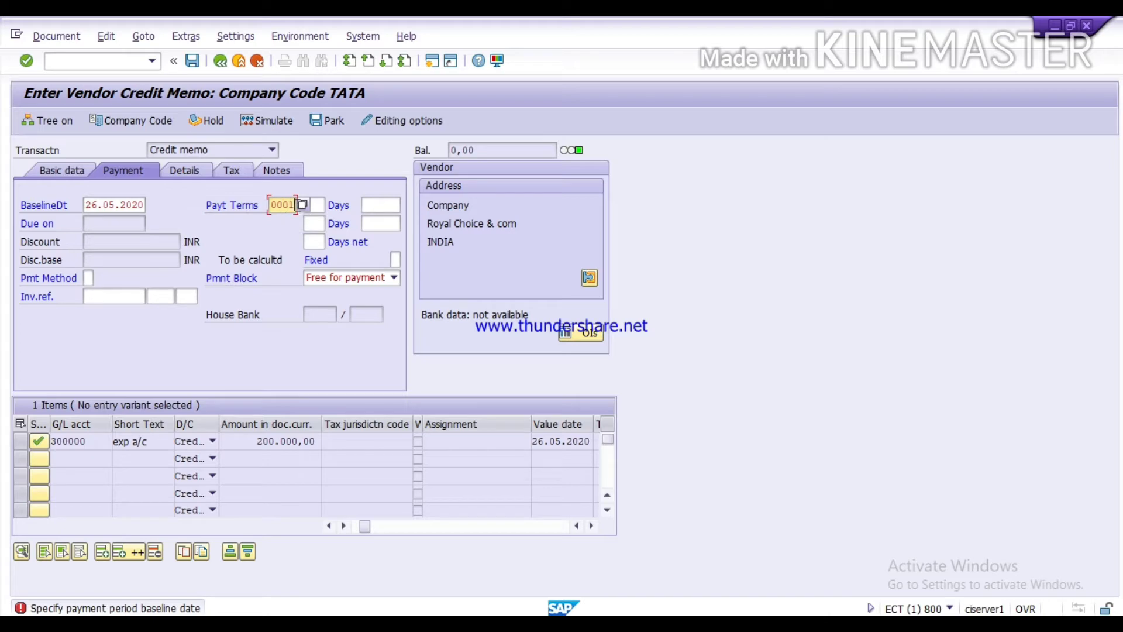
pyautogui.click(303, 205)
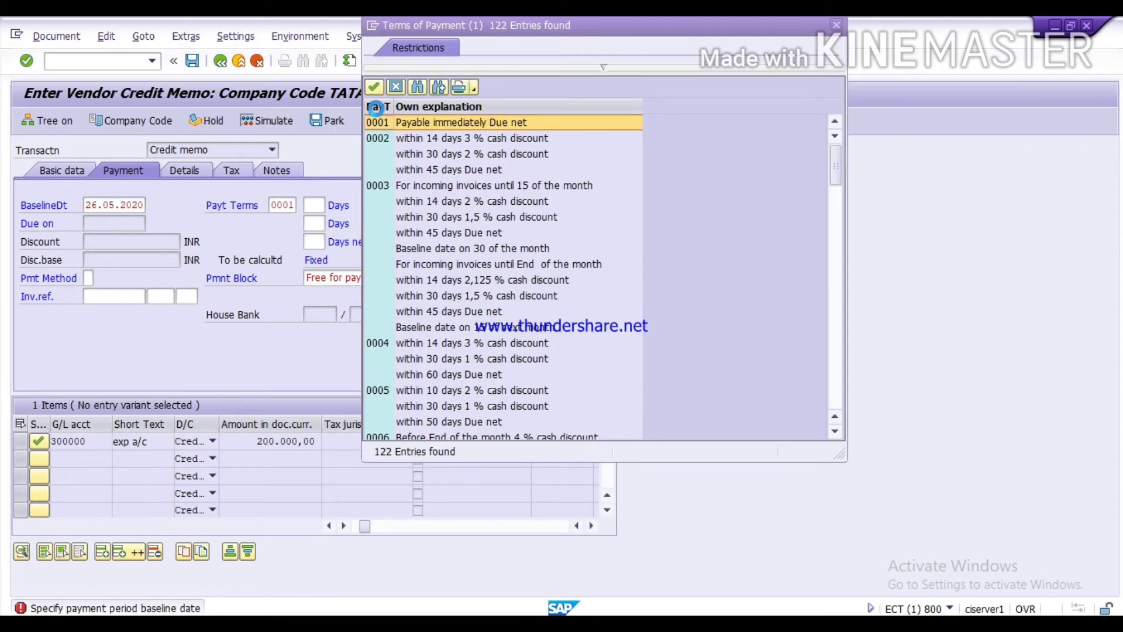
pyautogui.doubleClick(382, 125)
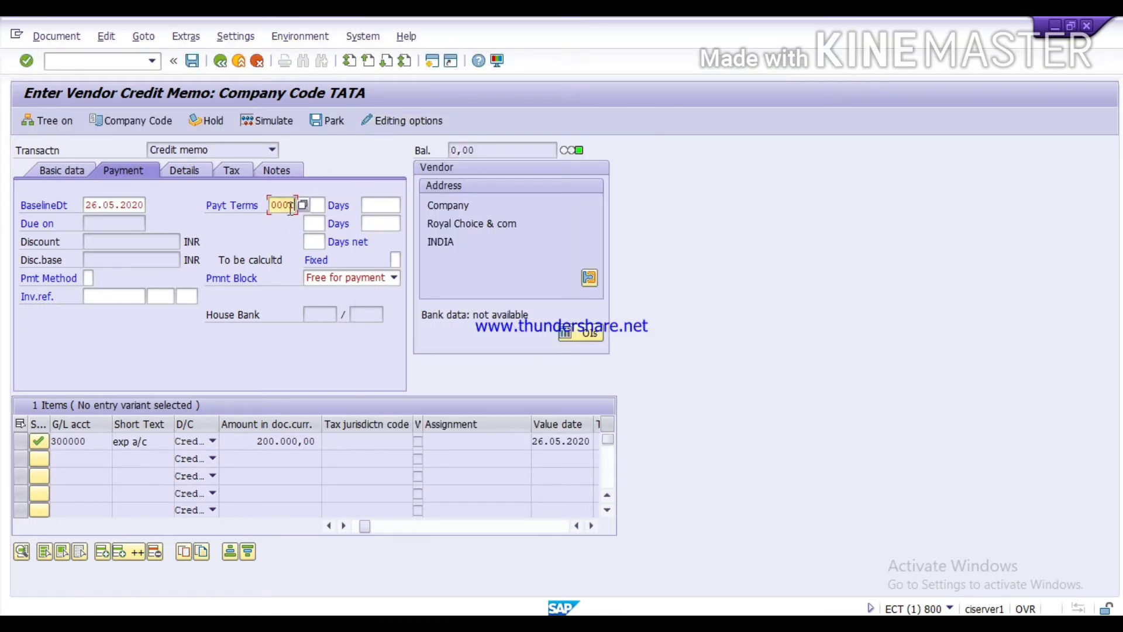
pyautogui.press('Return')
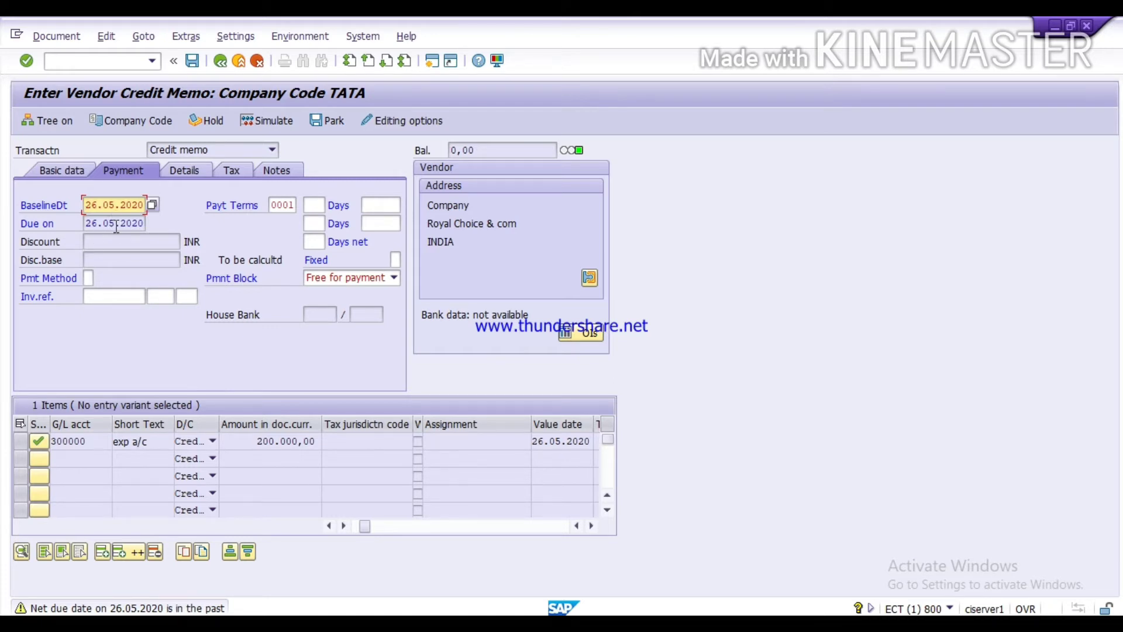
pyautogui.press('Return')
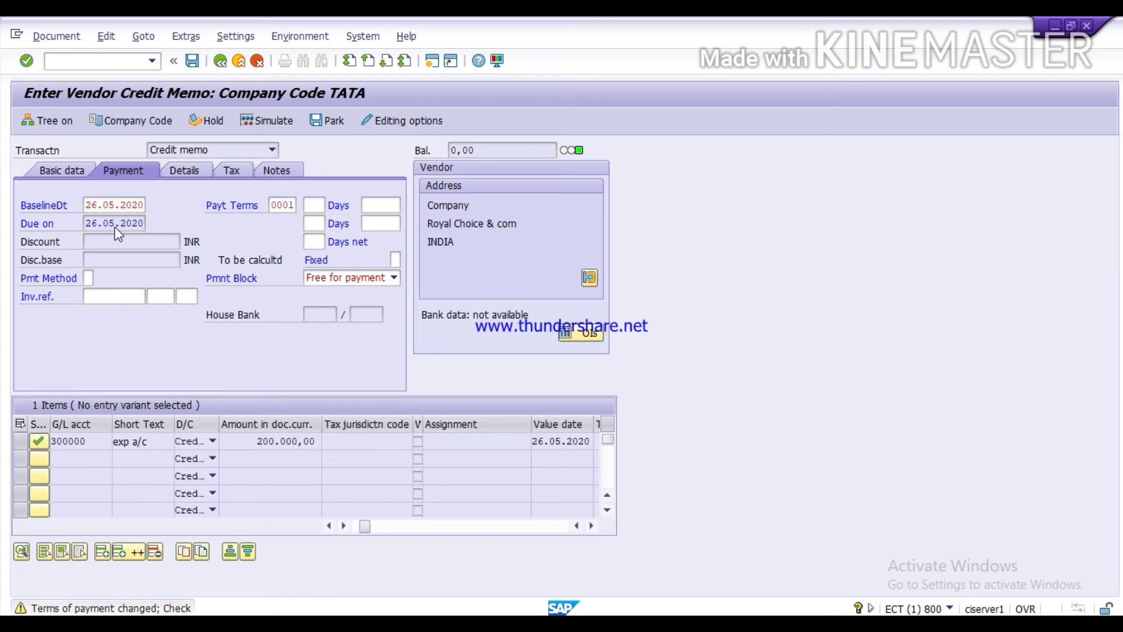
# Step: Simulate and post the vendor credit memo, and exit to the SAP Easy Access screen
pyautogui.press('F9')
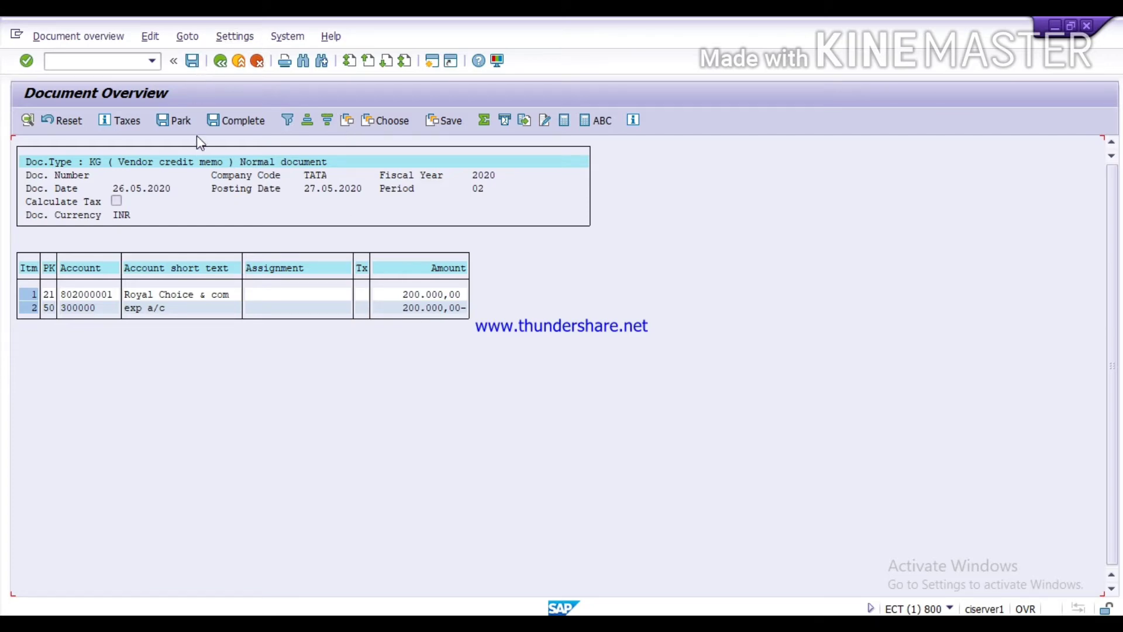
pyautogui.click(192, 62)
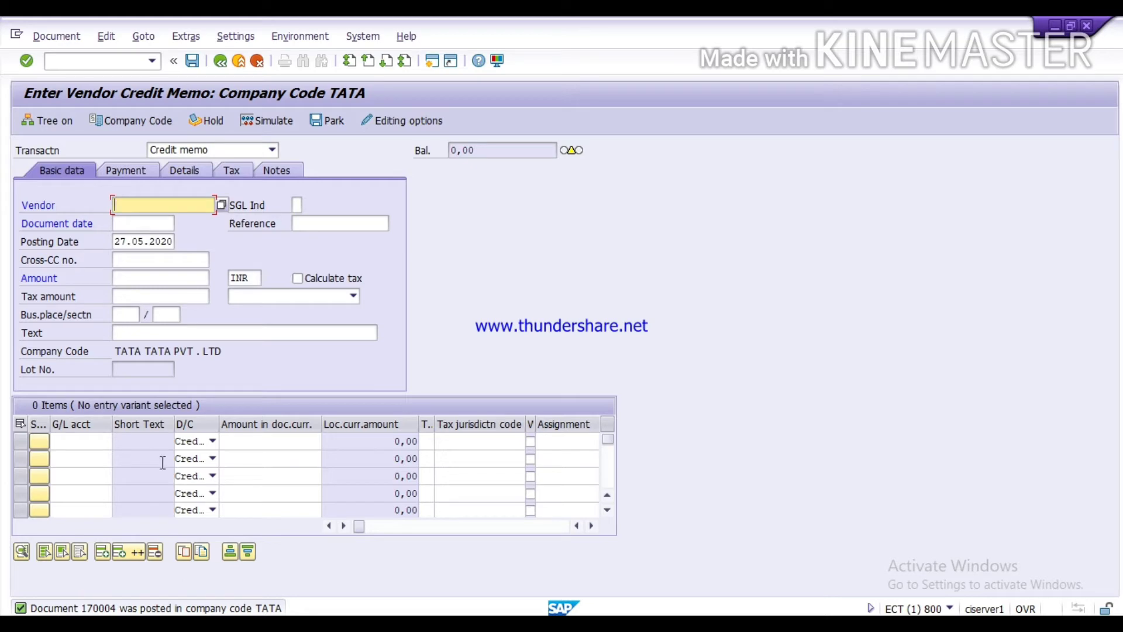
pyautogui.click(238, 61)
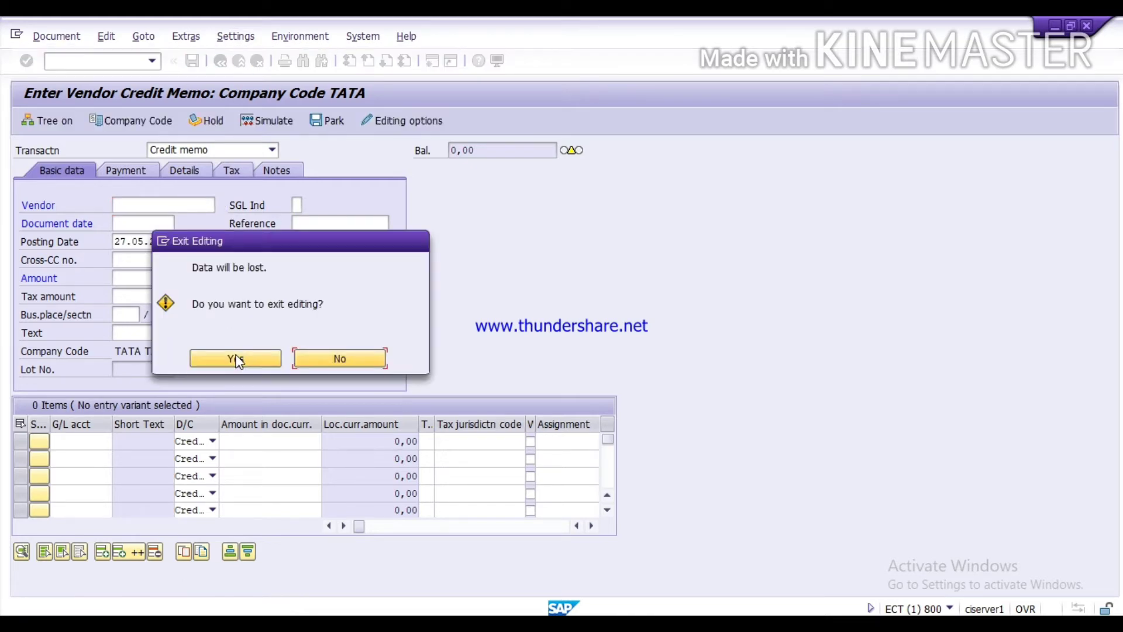
pyautogui.click(235, 355)
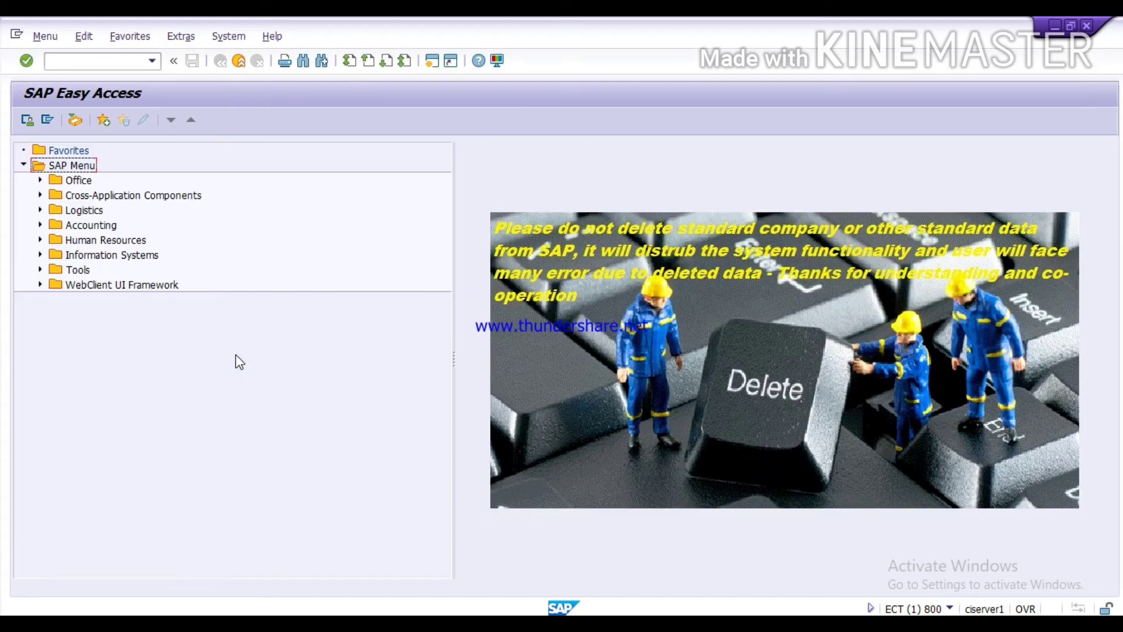
# Step: Open the outgoing payment posting with transaction code f-53
pyautogui.hotkey('alt', 'Tab')
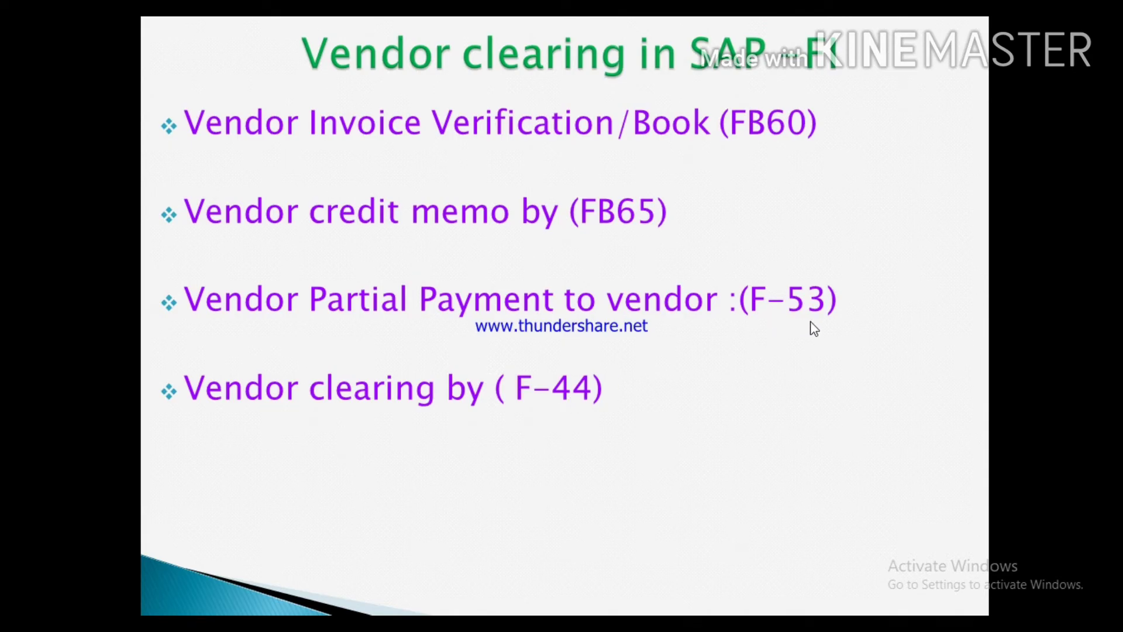
pyautogui.hotkey('alt', 'Tab')
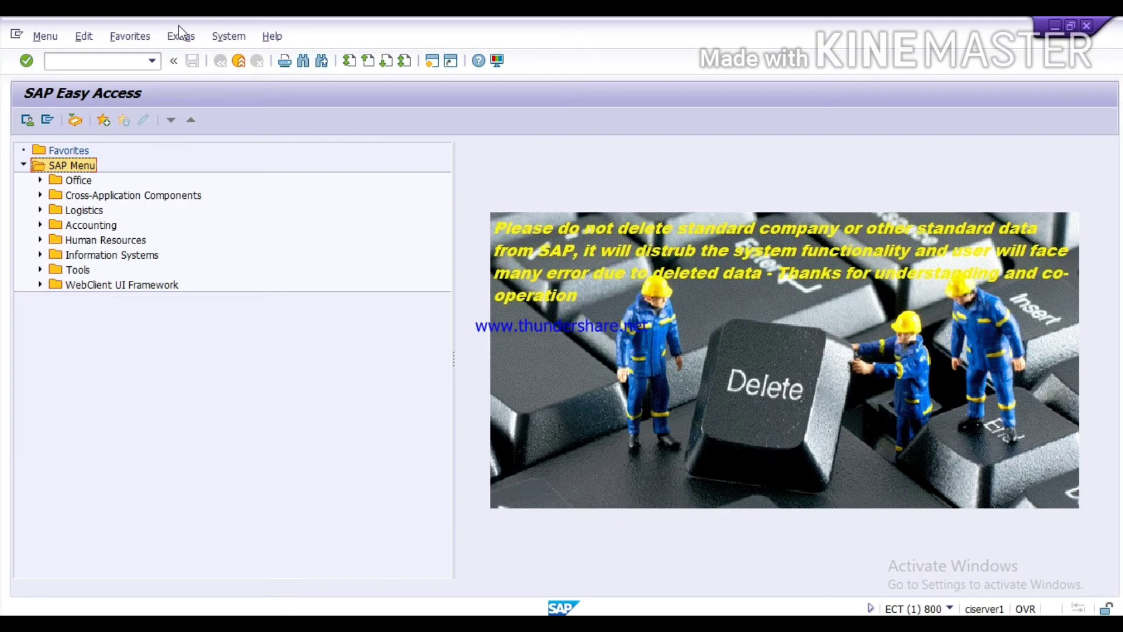
pyautogui.click(97, 60)
pyautogui.write('f-53')
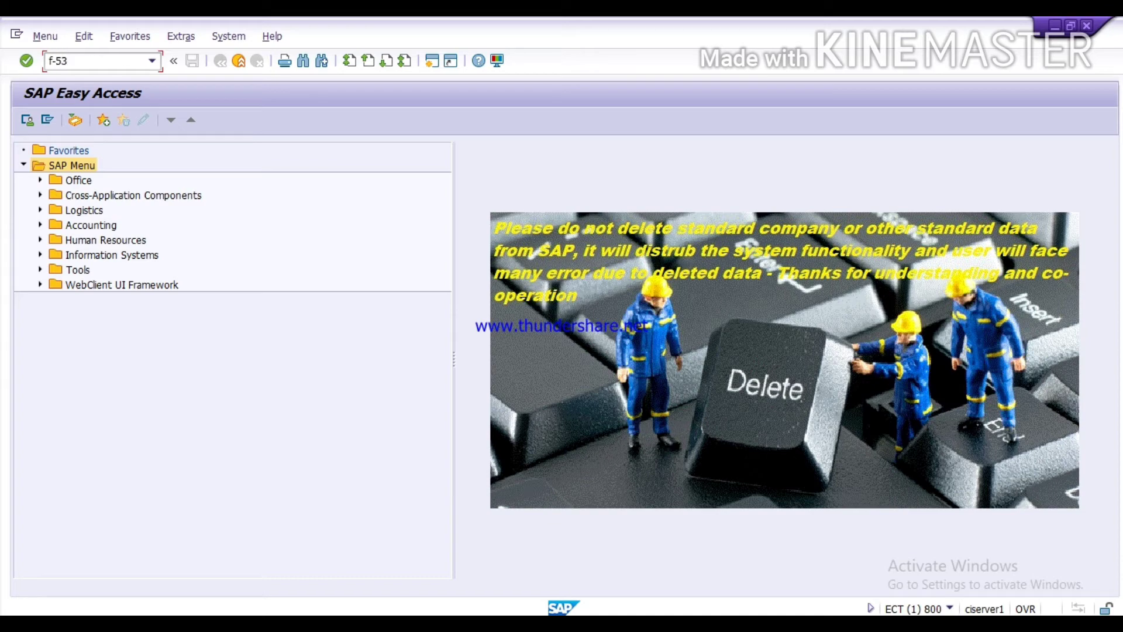
pyautogui.press('Return')
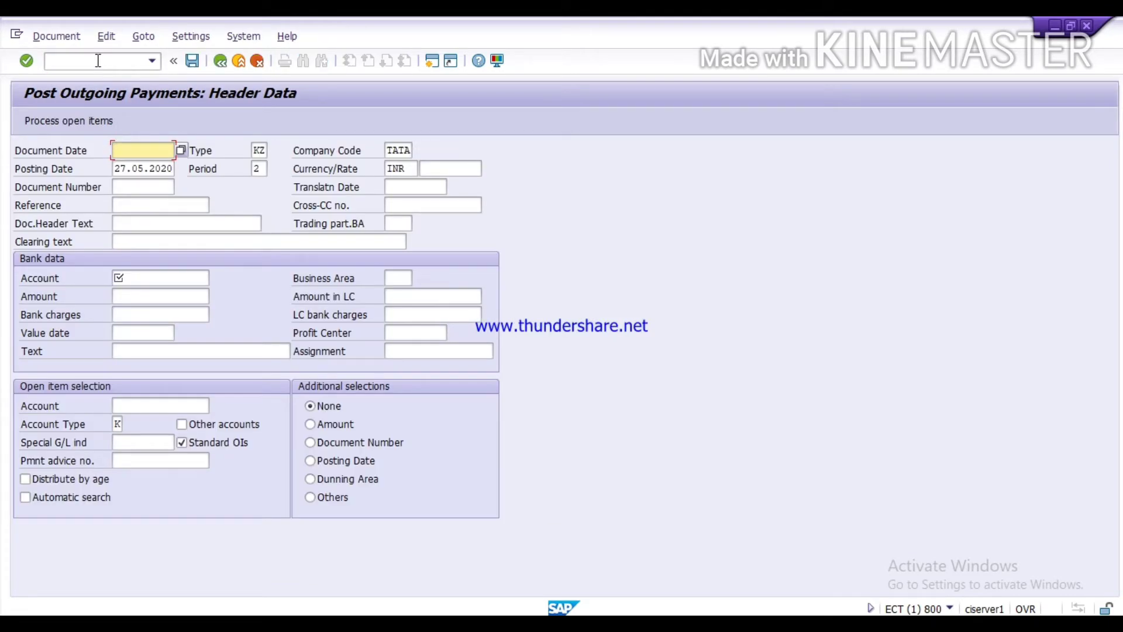
# Step: Set both the document date and the posting date of the outgoing payment to 26.05.2020
pyautogui.write('2')
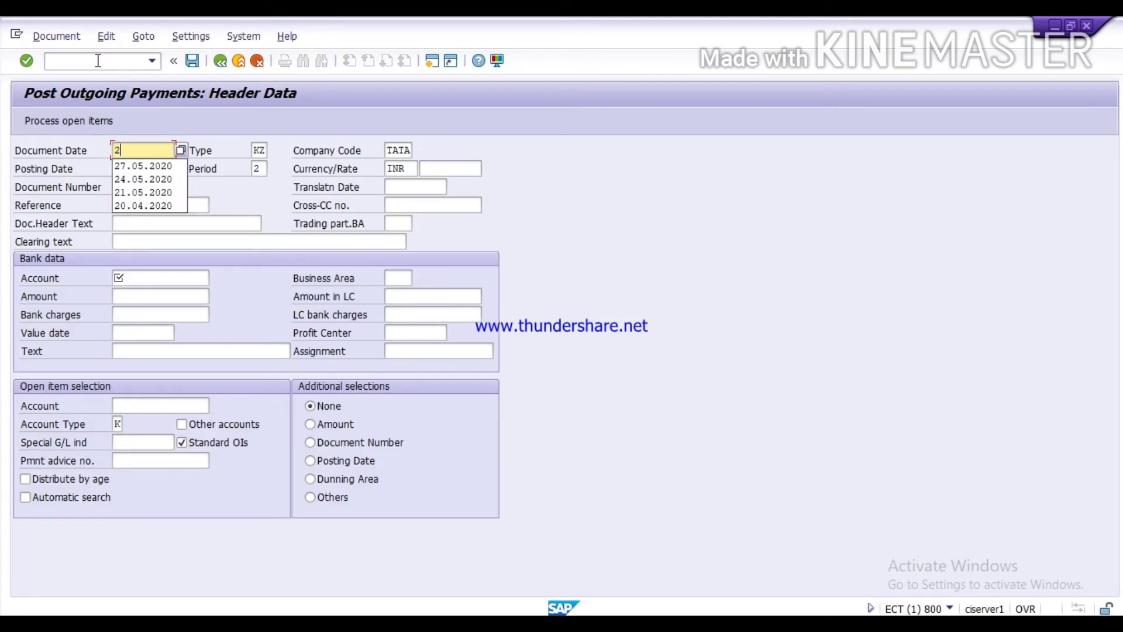
pyautogui.write('6')
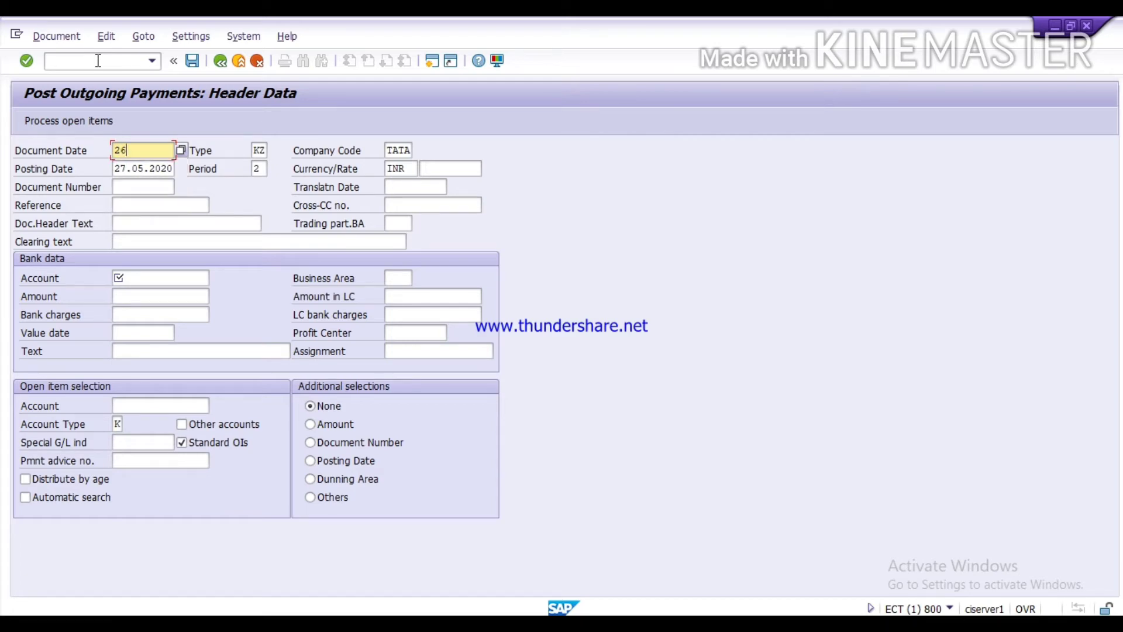
pyautogui.write('.05.2020')
pyautogui.click(127, 169)
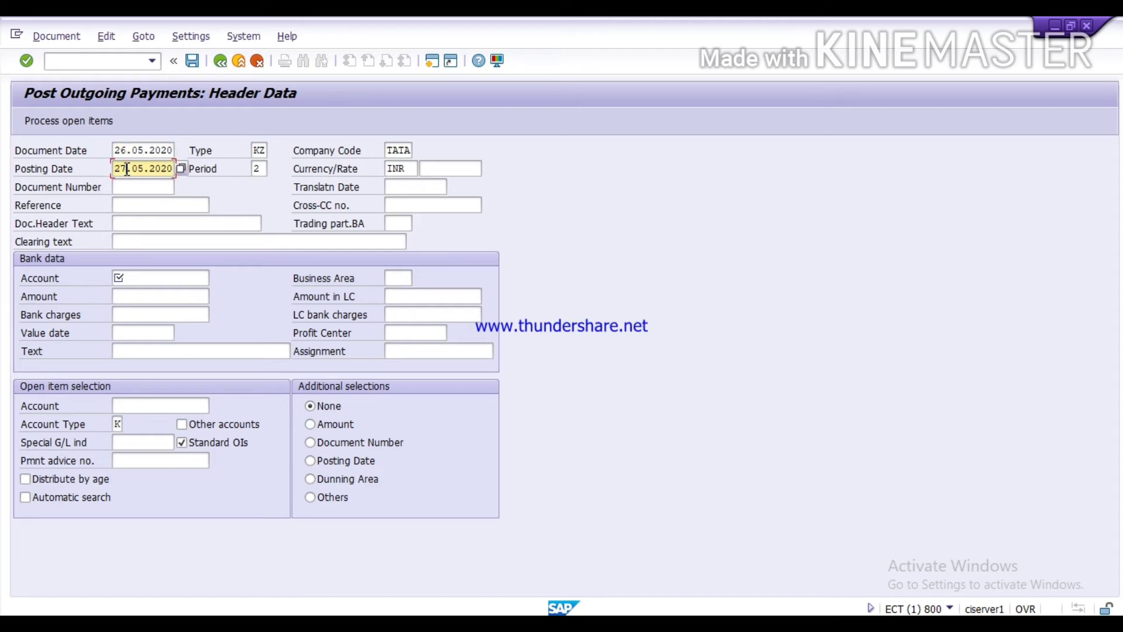
pyautogui.press('BackSpace')
pyautogui.write('6')
pyautogui.press('Right')
pyautogui.press('Right')
pyautogui.press('Right')
pyautogui.press('Delete')
pyautogui.write('.22')
pyautogui.press('Delete')
pyautogui.press('BackSpace')
pyautogui.write('020')
# Step: Look up the G/L accounts of company code TATA and choose the SBI OUTGOING BANK account for the bank data
pyautogui.click(169, 280)
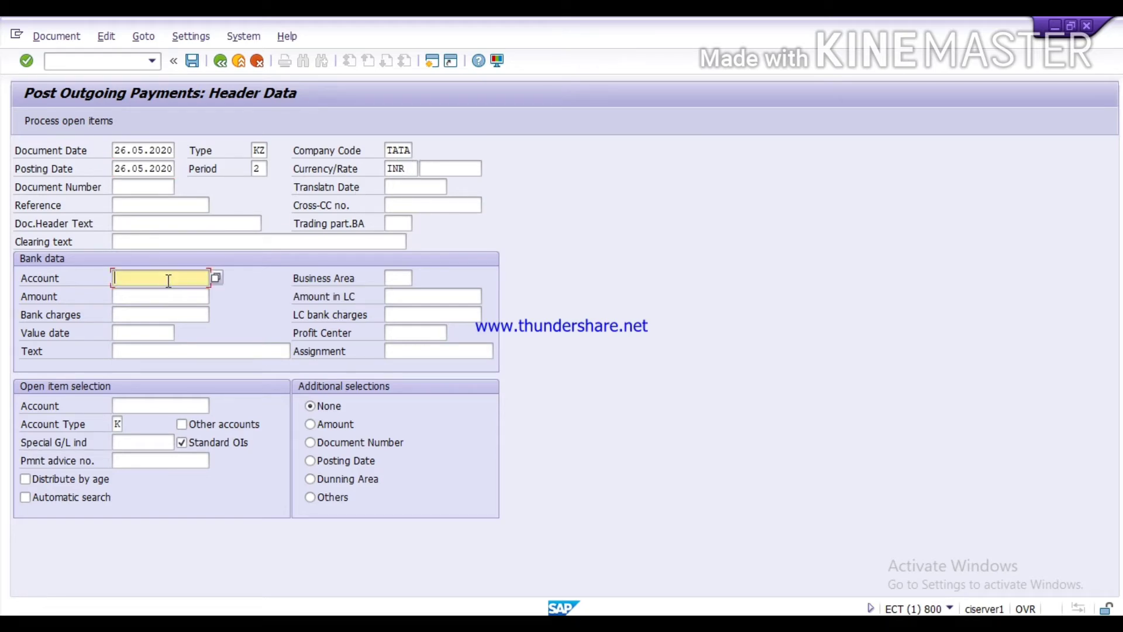
pyautogui.press('F4')
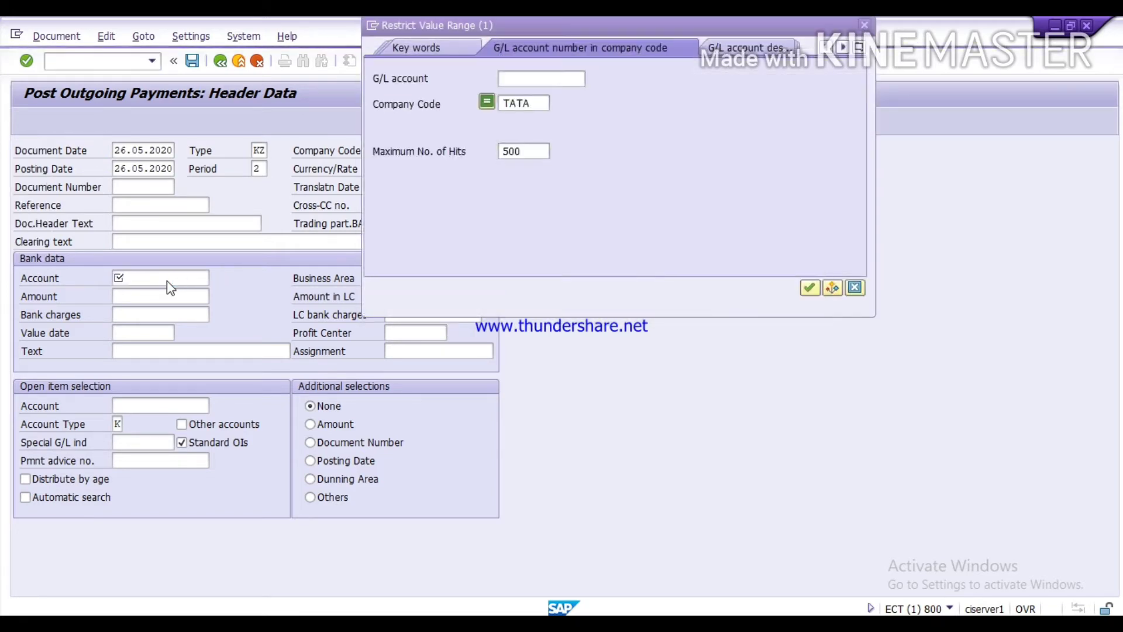
pyautogui.press('Return')
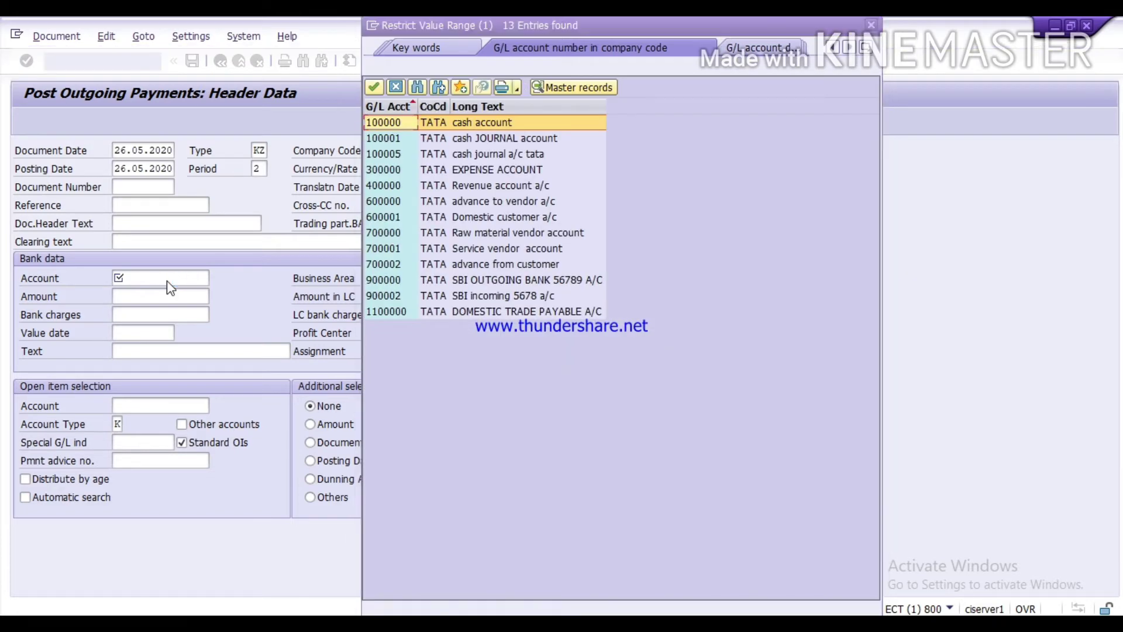
pyautogui.hotkey('ctrl', 'End')
pyautogui.press('Up')
pyautogui.press('Up')
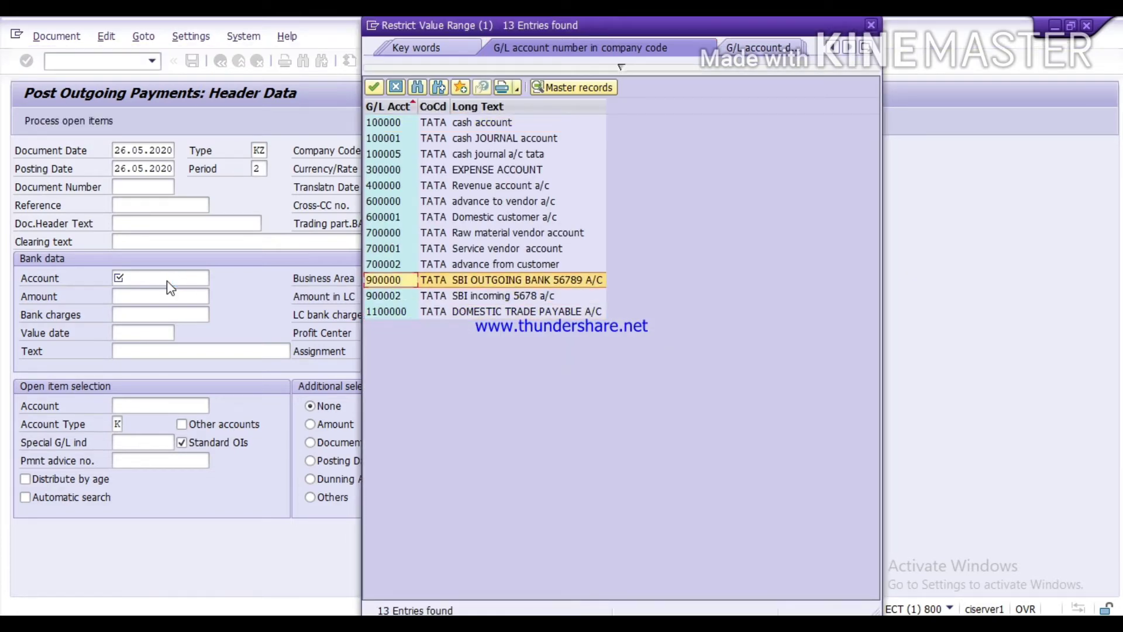
pyautogui.press('Return')
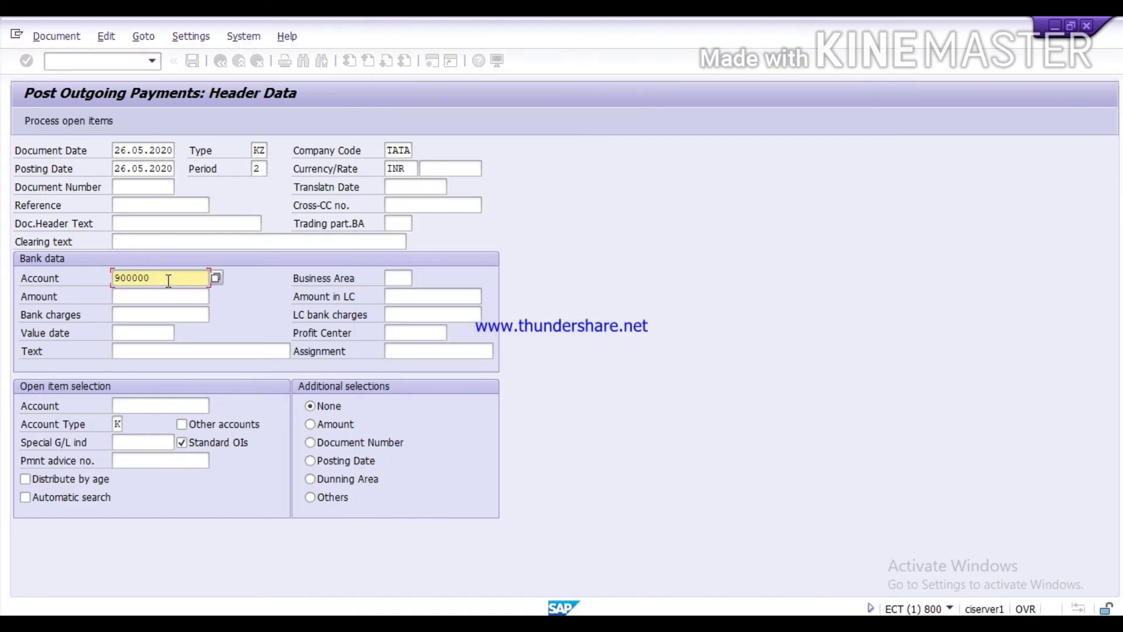
# Step: Set the payment's bank amount to 300000 and its value date to 26.05.2020
pyautogui.press('Tab')
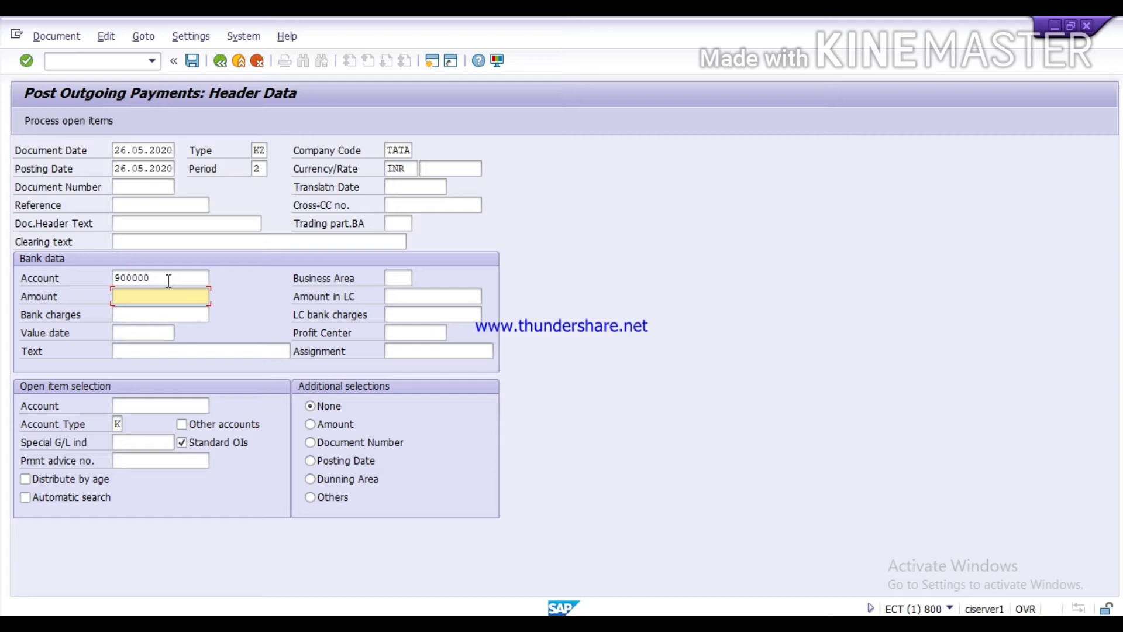
pyautogui.write('3')
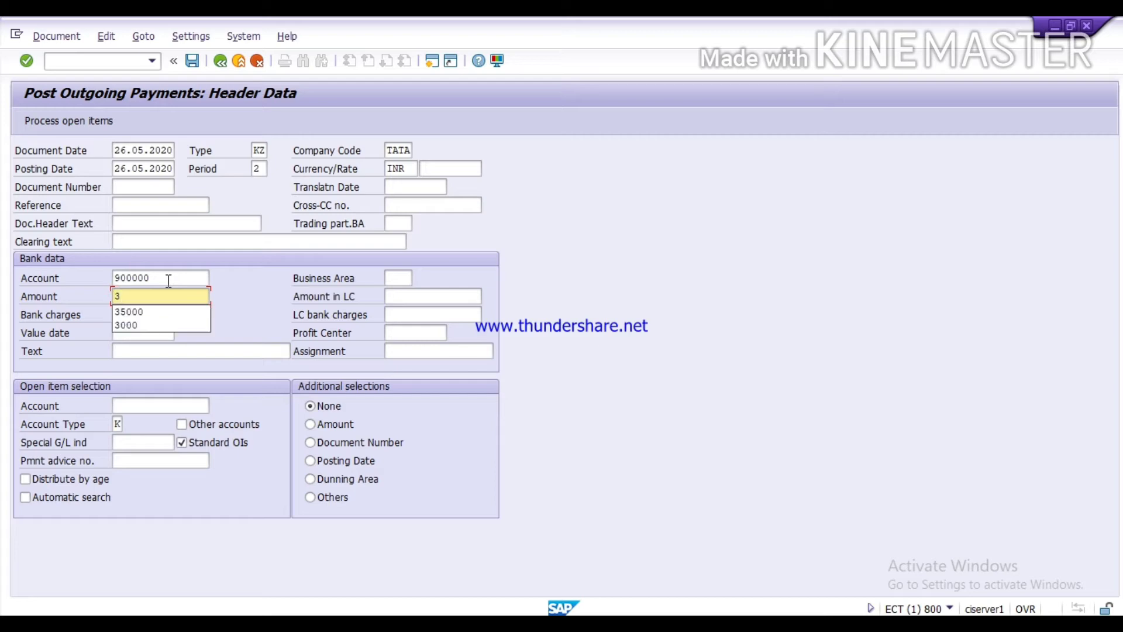
pyautogui.write('00000')
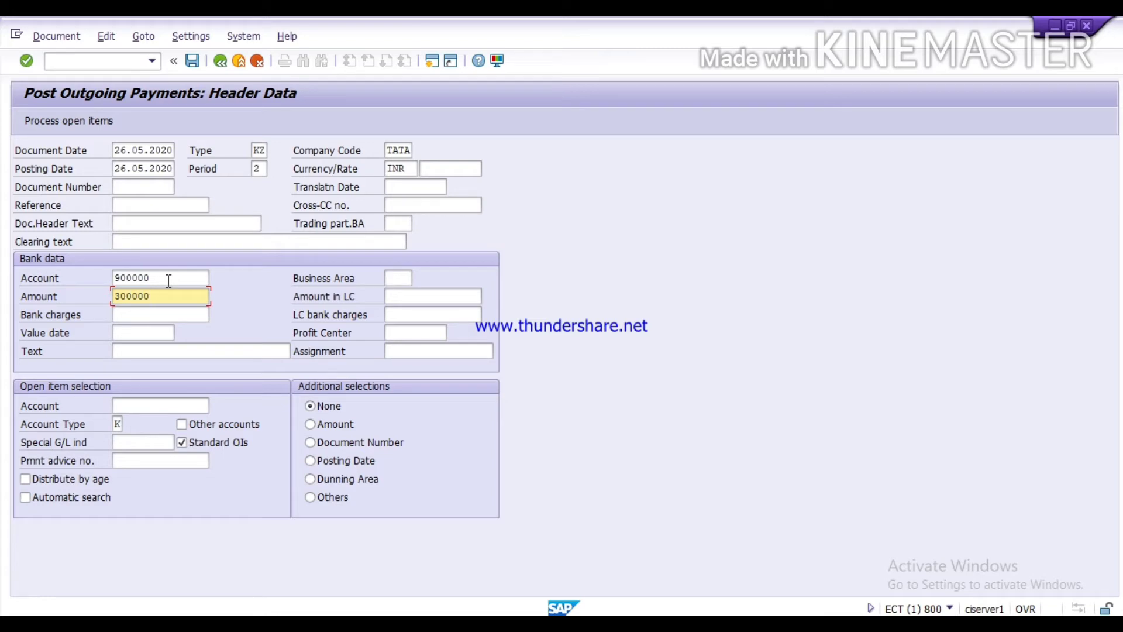
pyautogui.press('Tab')
pyautogui.press('Tab')
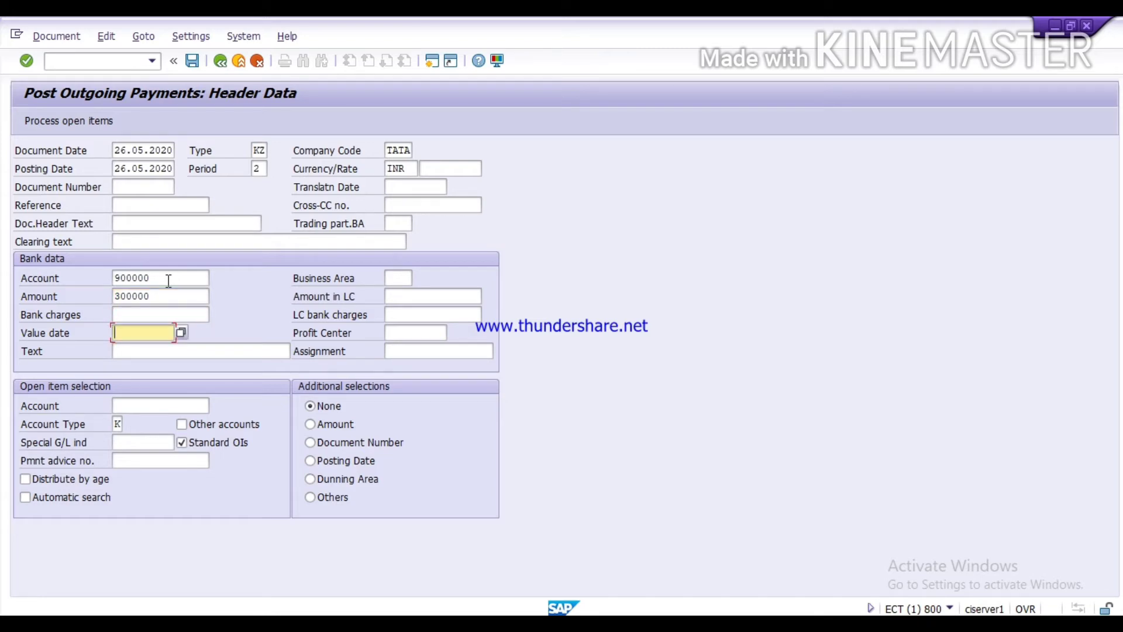
pyautogui.write('2')
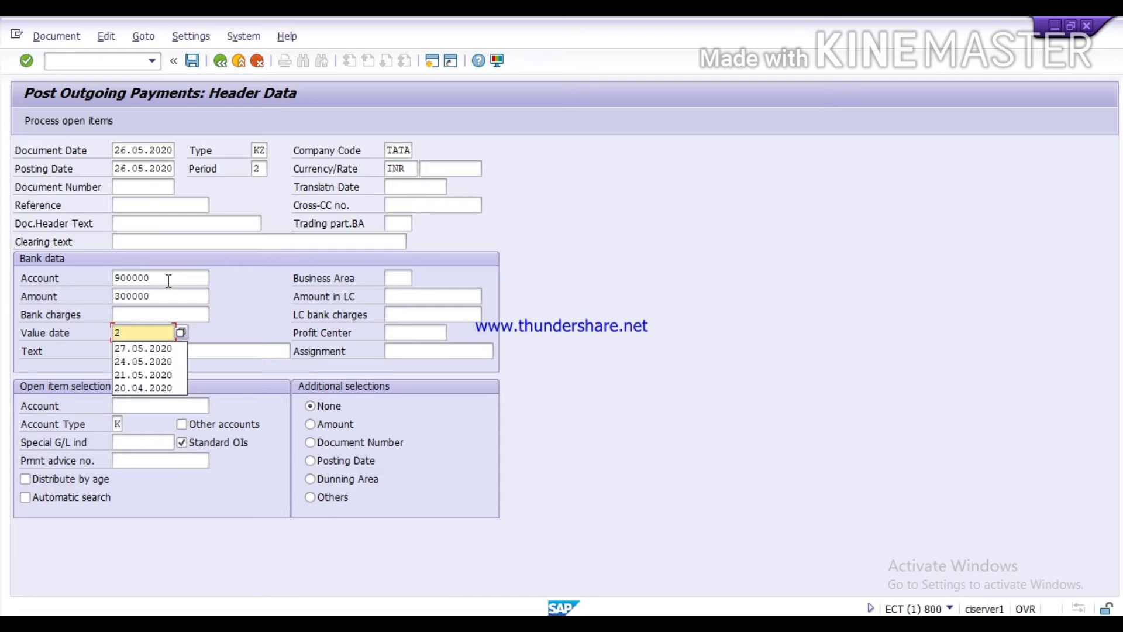
pyautogui.write('6.')
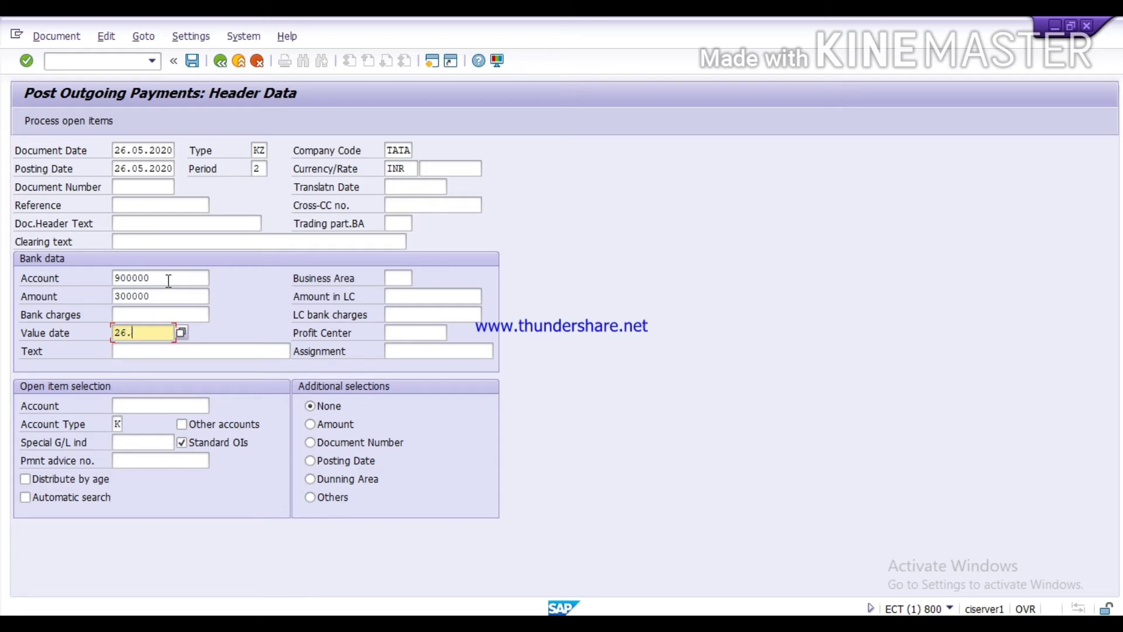
pyautogui.write('05.2020')
pyautogui.click(184, 352)
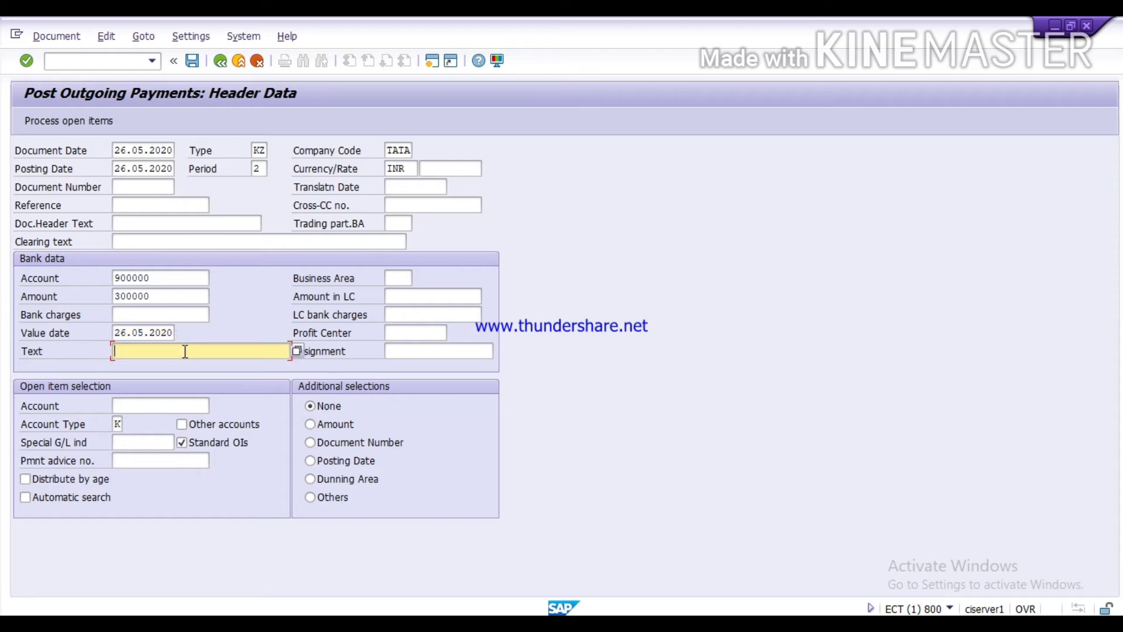
# Step: Enter "narration" as the line text in the outgoing payment's bank data
pyautogui.write('n')
pyautogui.press('Down')
pyautogui.press('Return')
pyautogui.press('Return')
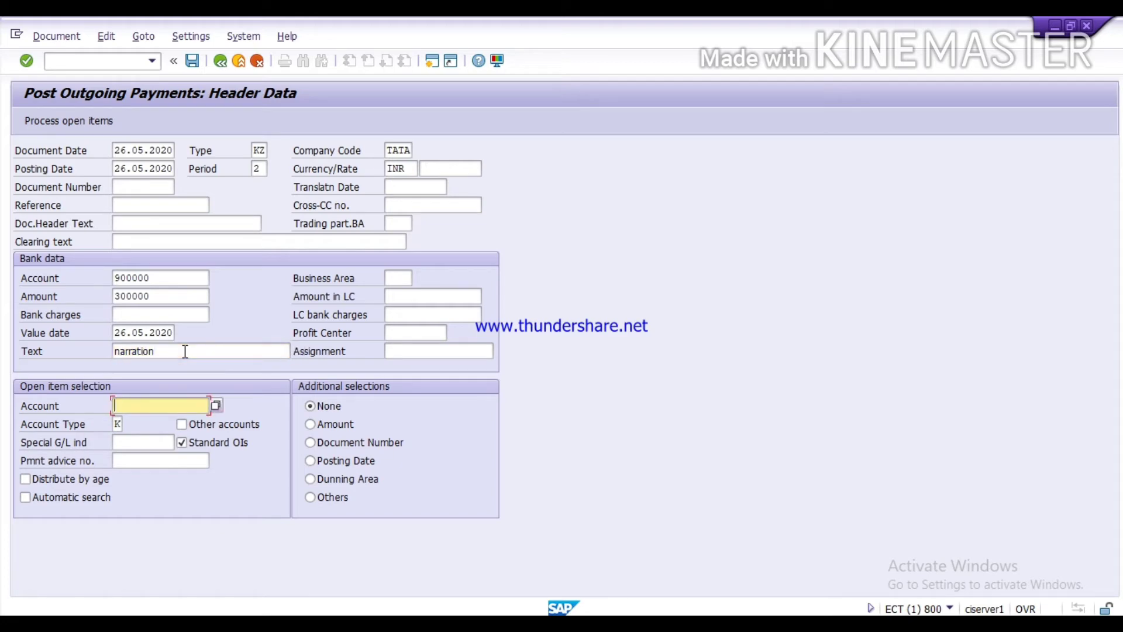
# Step: Look up the vendors of company code TATA and choose ROYAL CHOICE & COM as the open item selection account
pyautogui.press('F4')
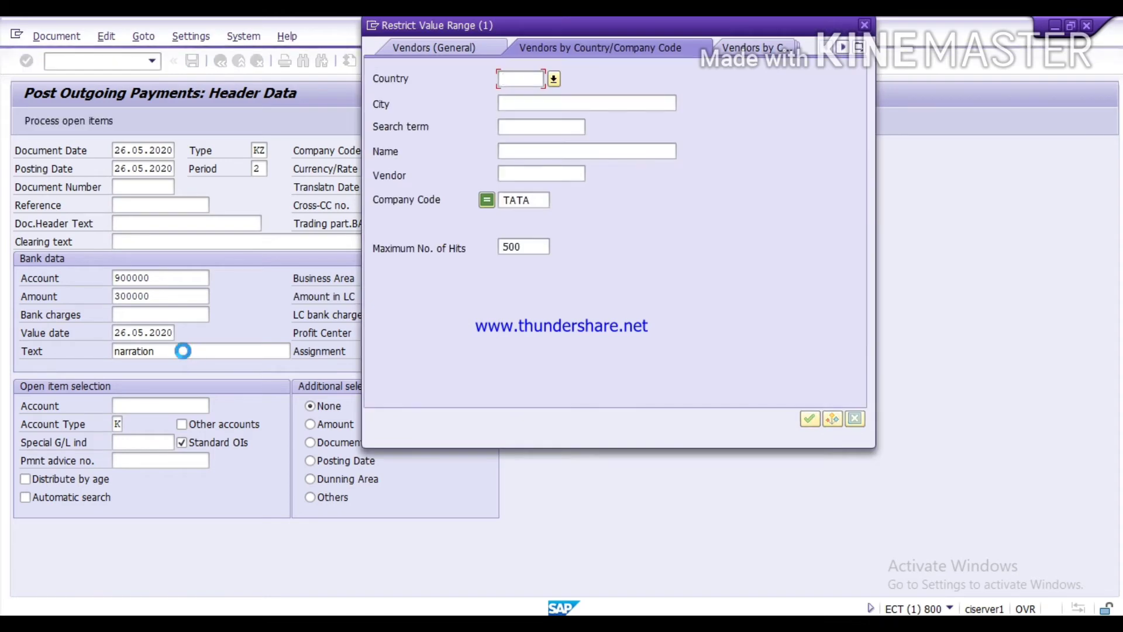
pyautogui.press('Return')
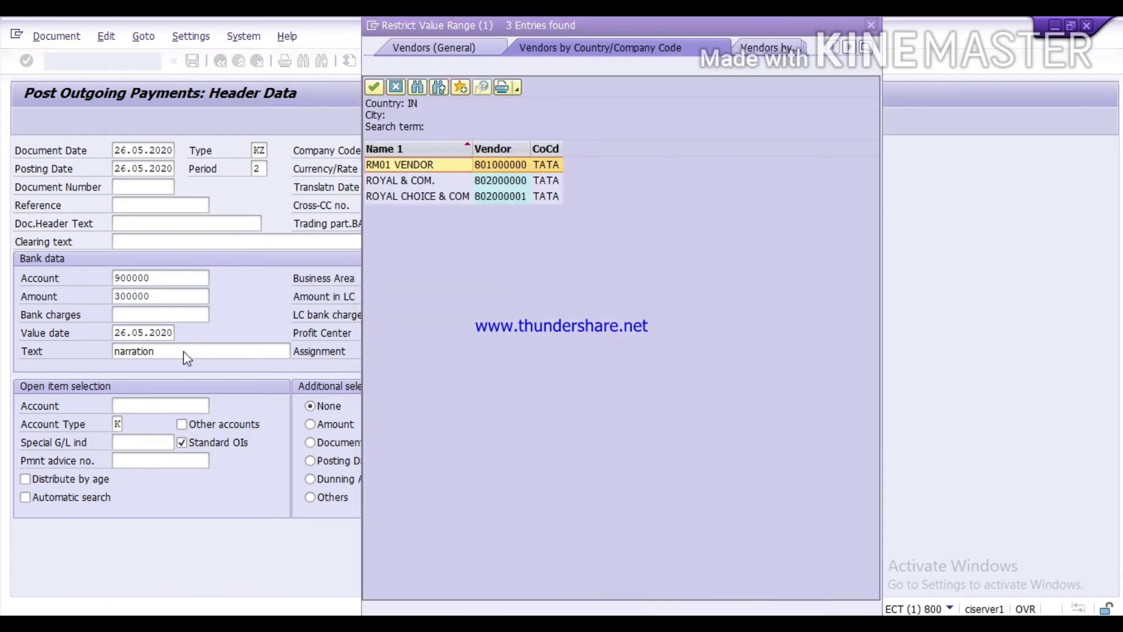
pyautogui.press('Down')
pyautogui.press('Down')
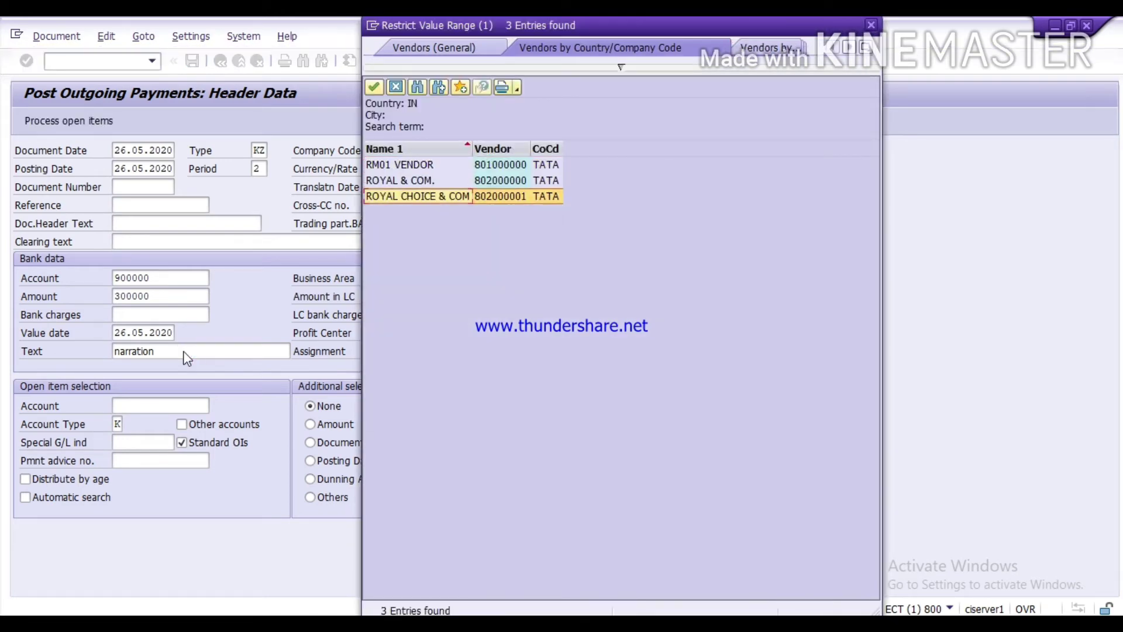
pyautogui.press('Return')
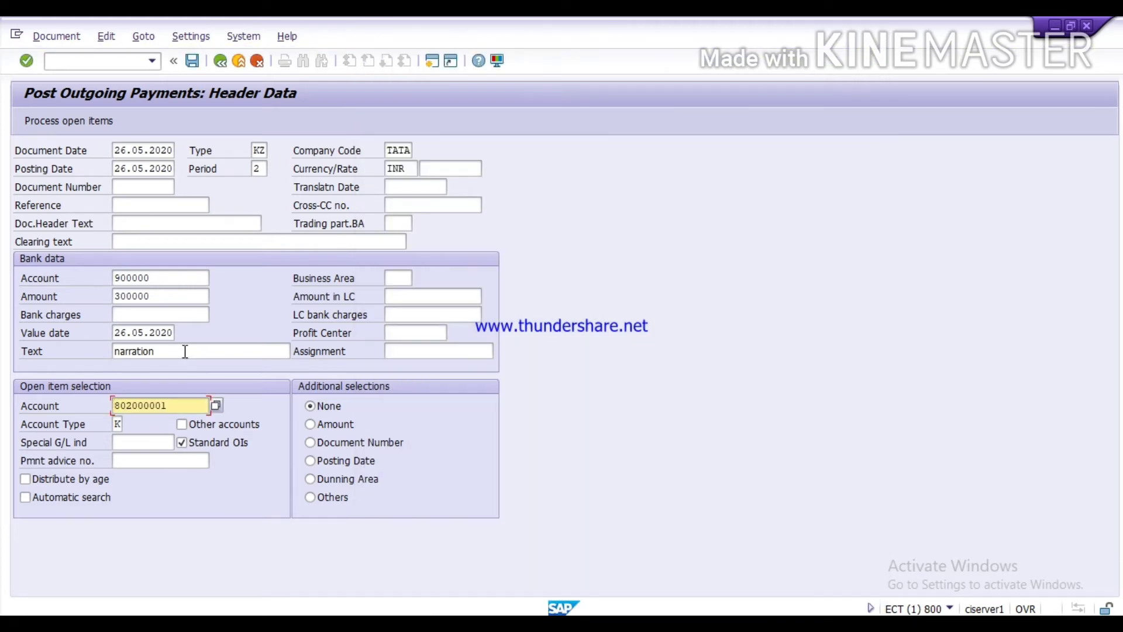
pyautogui.press('Tab')
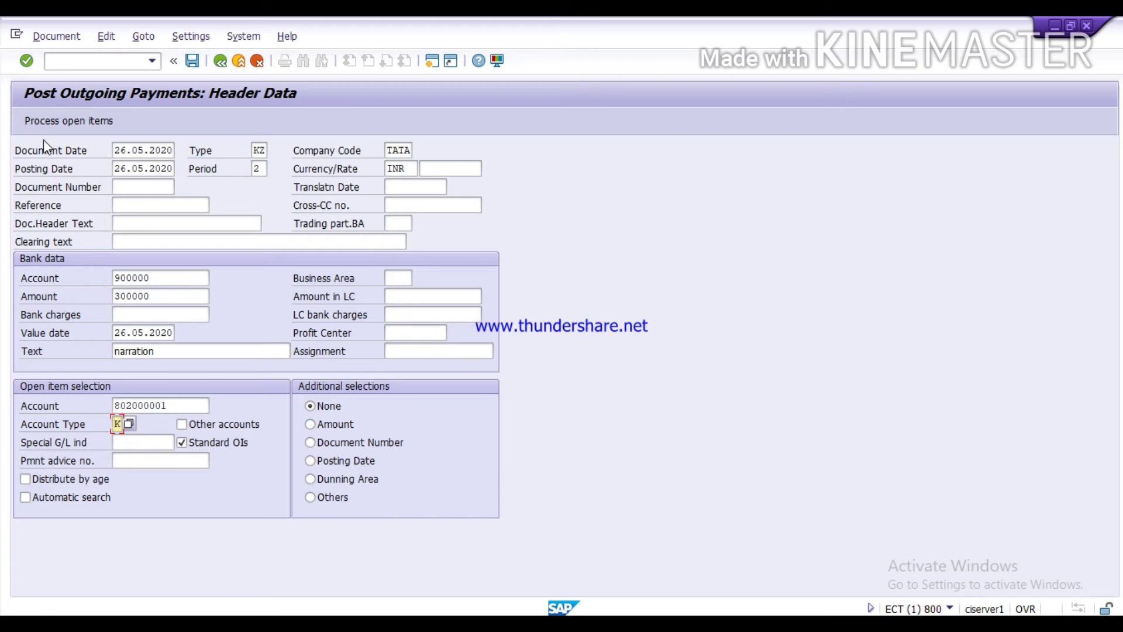
# Step: Process the vendor's open items and activate the 500.000,00 invoice for partial payment
pyautogui.click(59, 123)
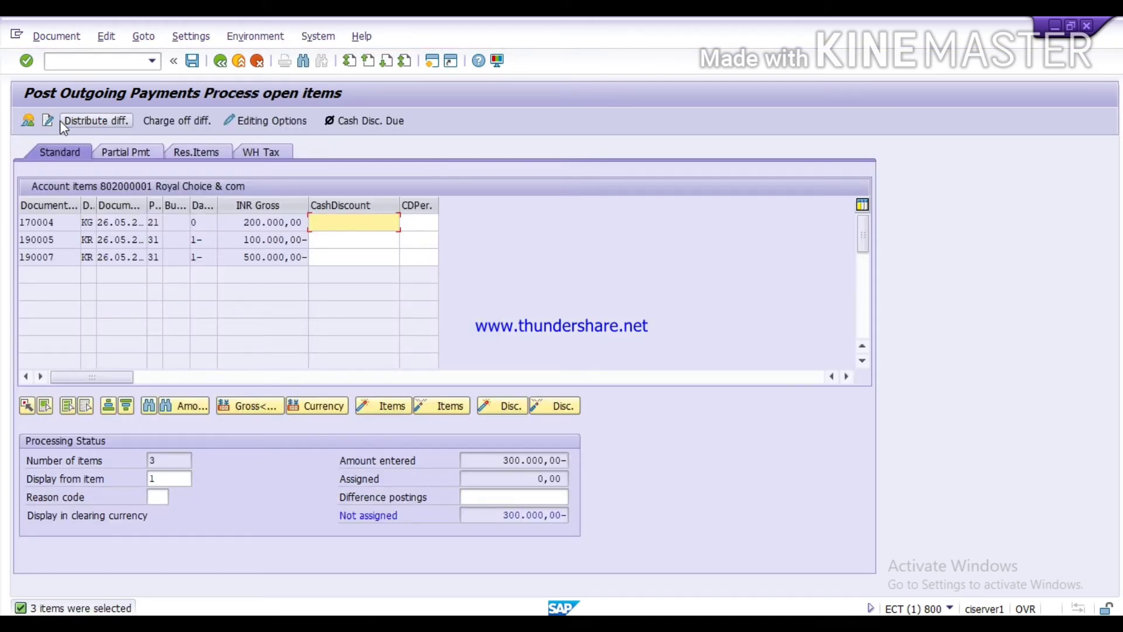
pyautogui.click(129, 153)
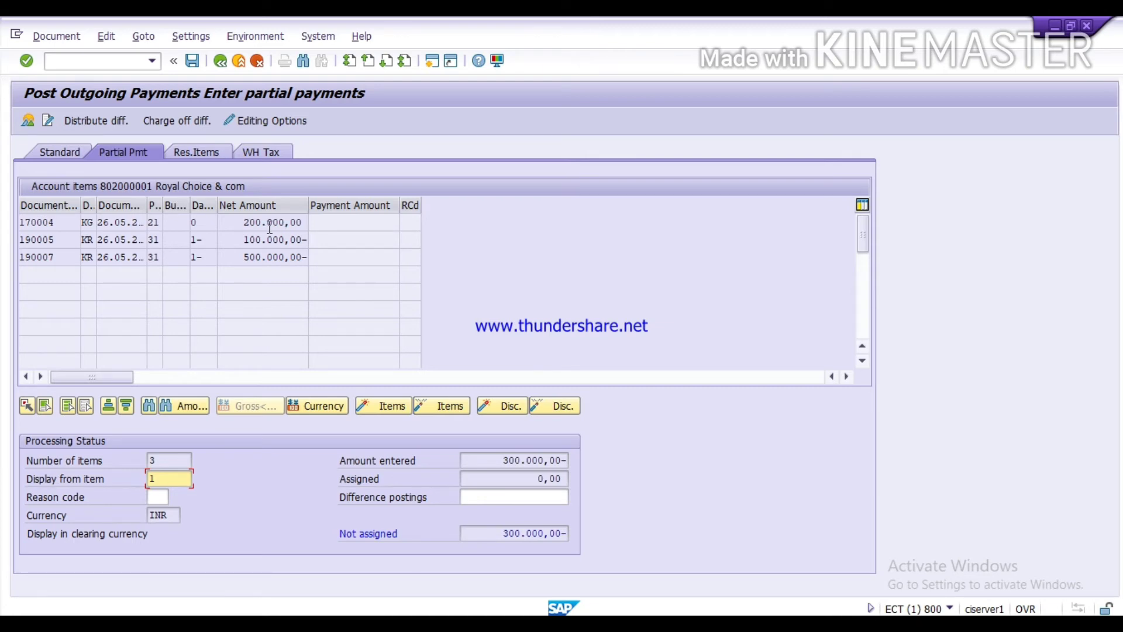
pyautogui.doubleClick(270, 260)
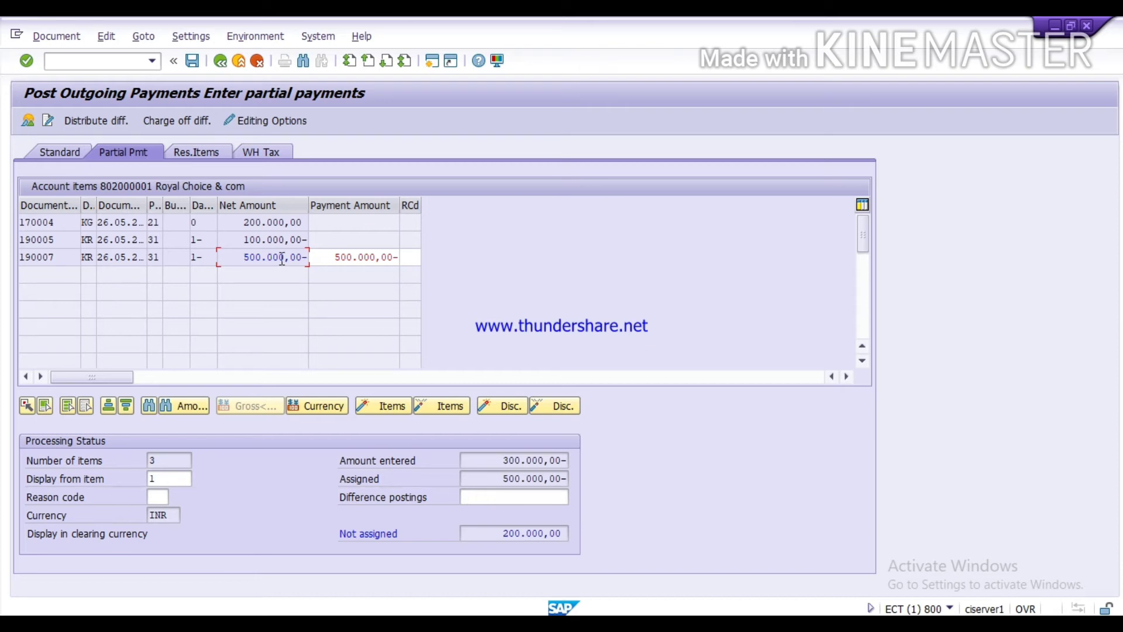
# Step: Set the partial payment amount of the 500.000,00 invoice to 300000
pyautogui.click(141, 150)
pyautogui.click(397, 257)
pyautogui.click(397, 259)
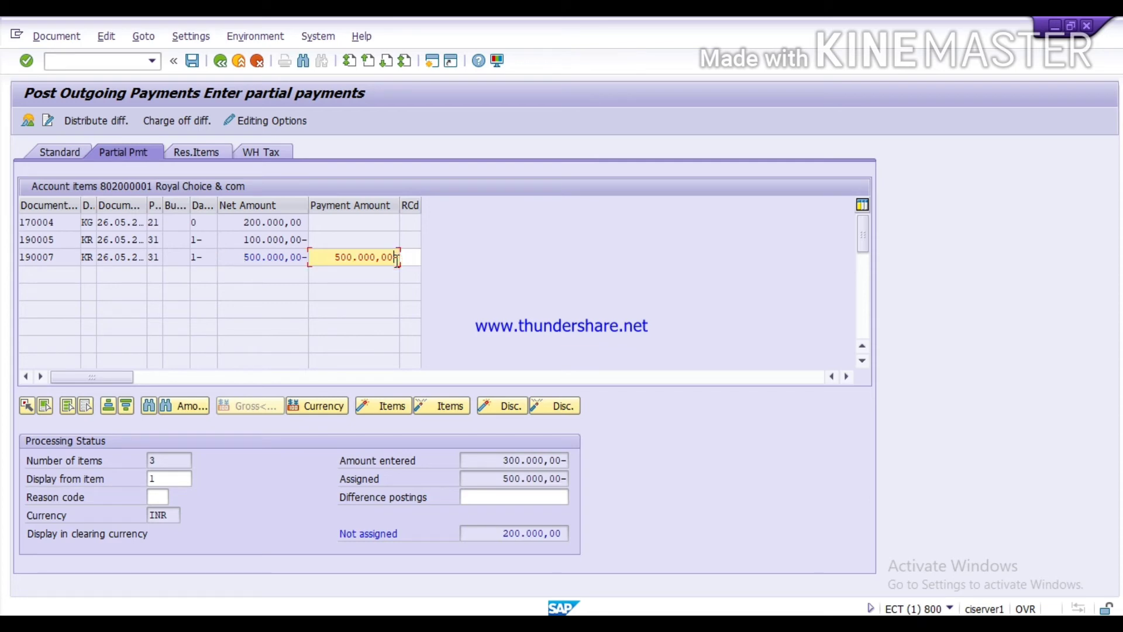
pyautogui.press('BackSpace')
pyautogui.press('BackSpace')
pyautogui.press('BackSpace')
pyautogui.press('BackSpace')
pyautogui.press('BackSpace')
pyautogui.press('BackSpace')
pyautogui.press('BackSpace')
pyautogui.press('BackSpace')
pyautogui.press('BackSpace')
pyautogui.press('BackSpace')
pyautogui.press('BackSpace')
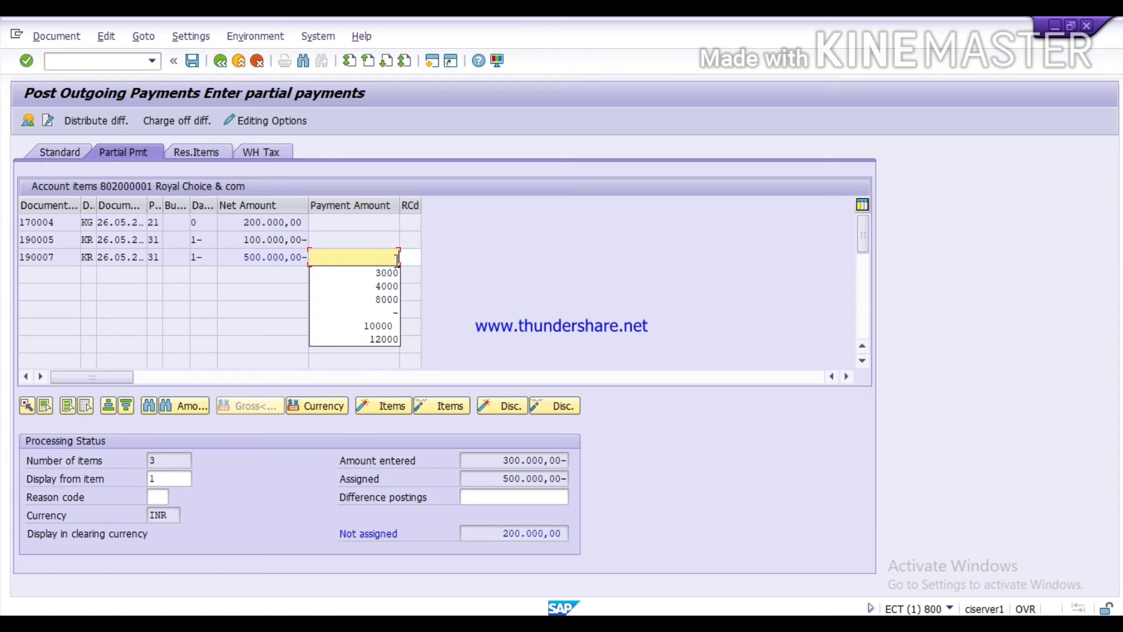
pyautogui.write('30000')
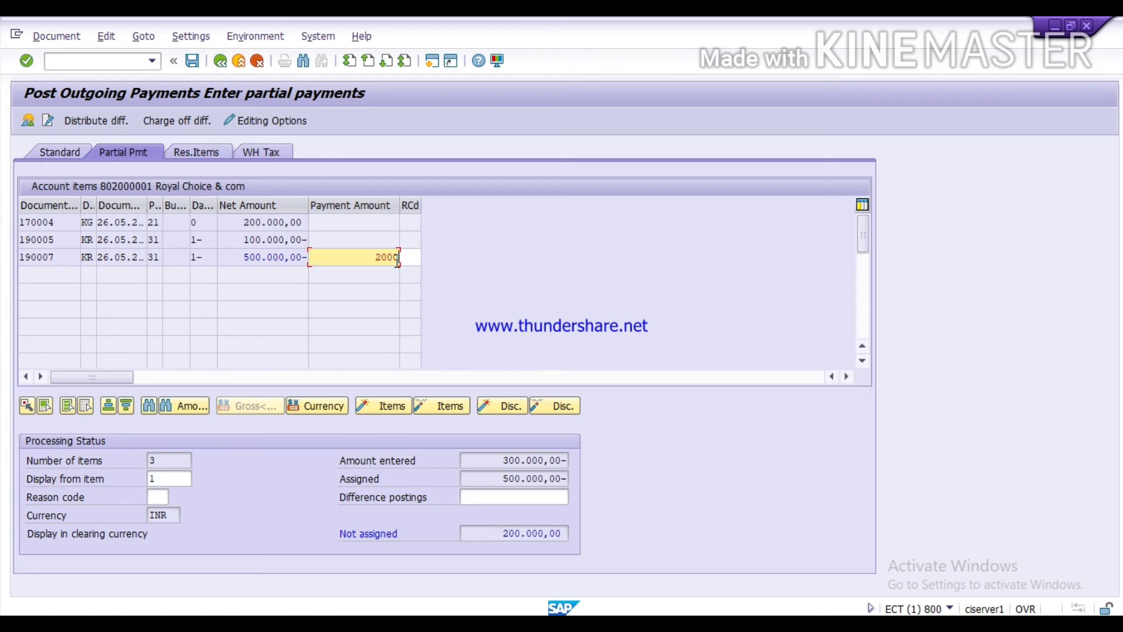
pyautogui.press('BackSpace')
pyautogui.press('BackSpace')
pyautogui.press('BackSpace')
pyautogui.press('BackSpace')
pyautogui.press('BackSpace')
pyautogui.write('300000')
pyautogui.press('Return')
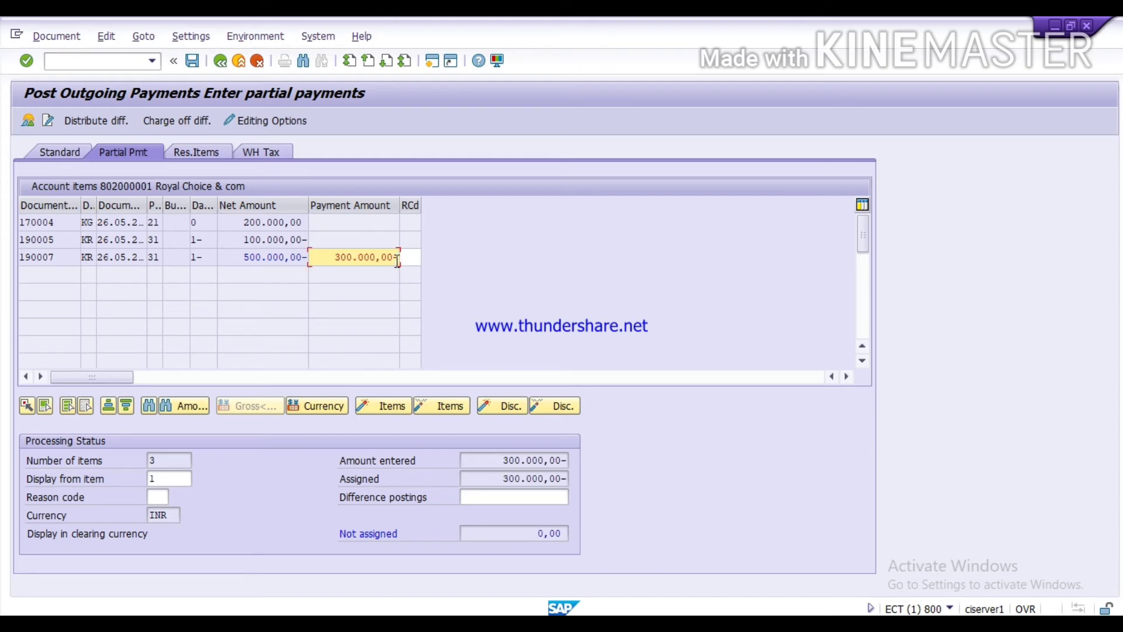
# Step: Post the outgoing payment and exit the payment entry to SAP Easy Access
pyautogui.click(193, 61)
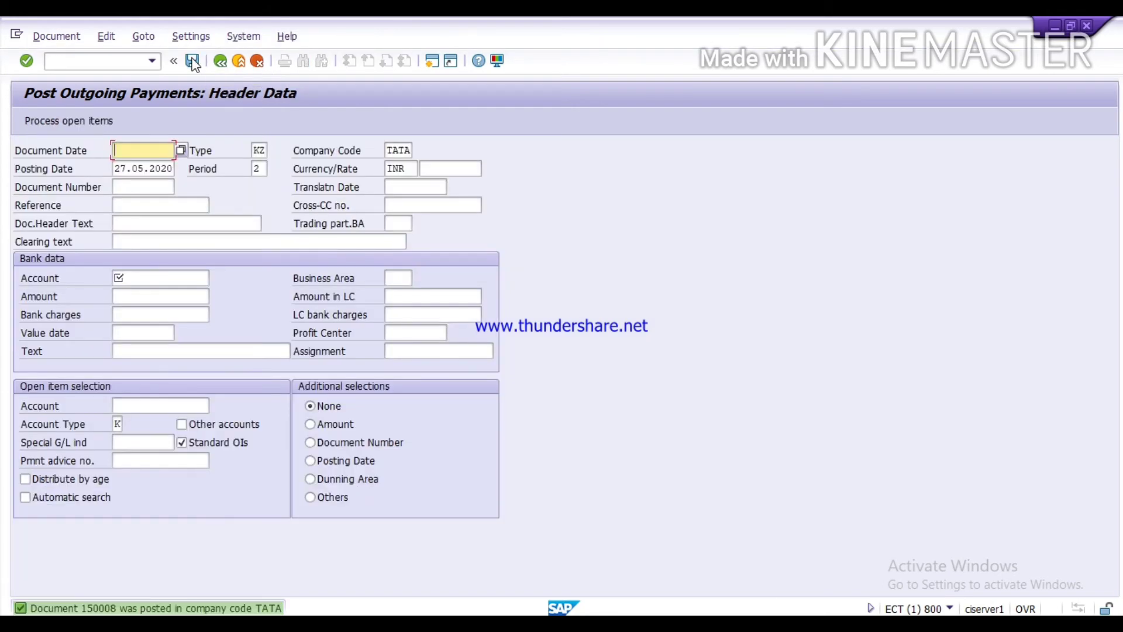
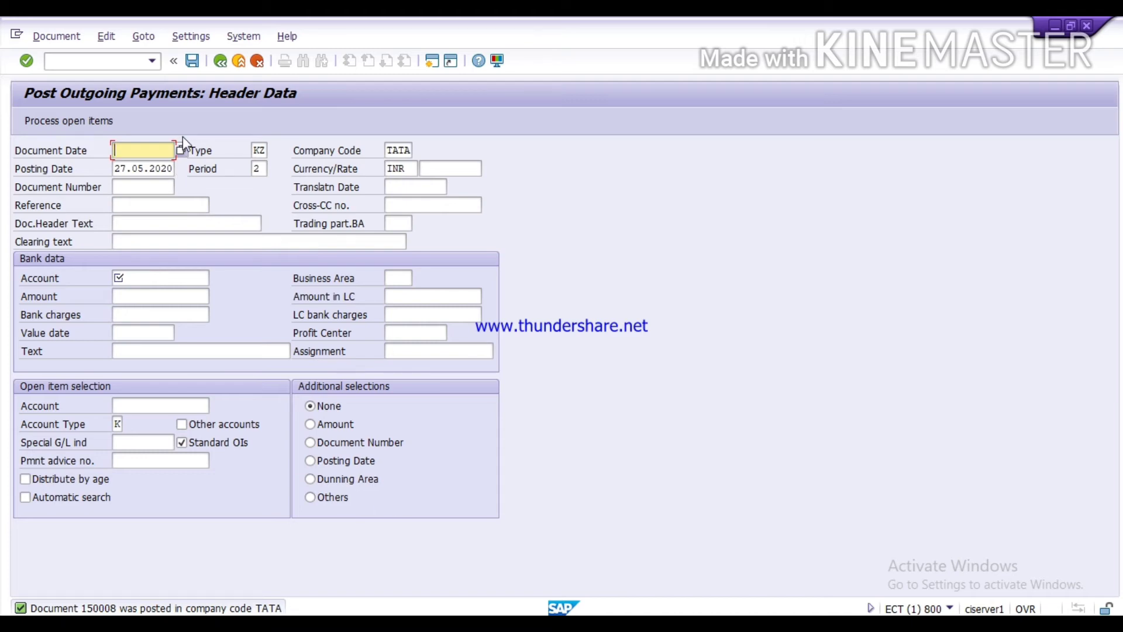
pyautogui.click(220, 64)
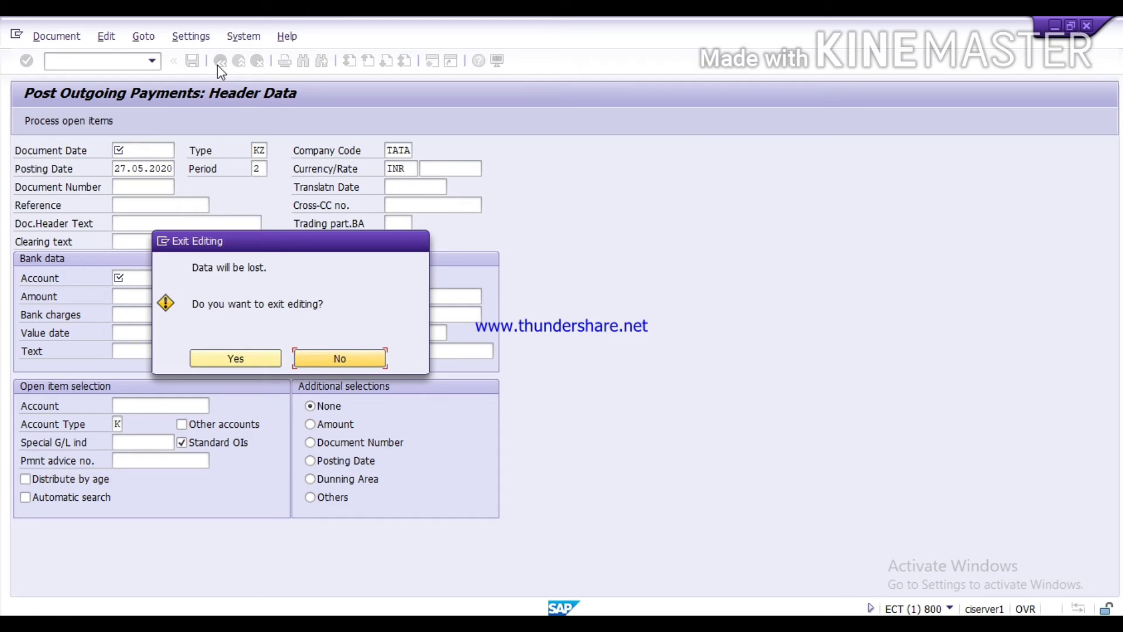
pyautogui.click(260, 359)
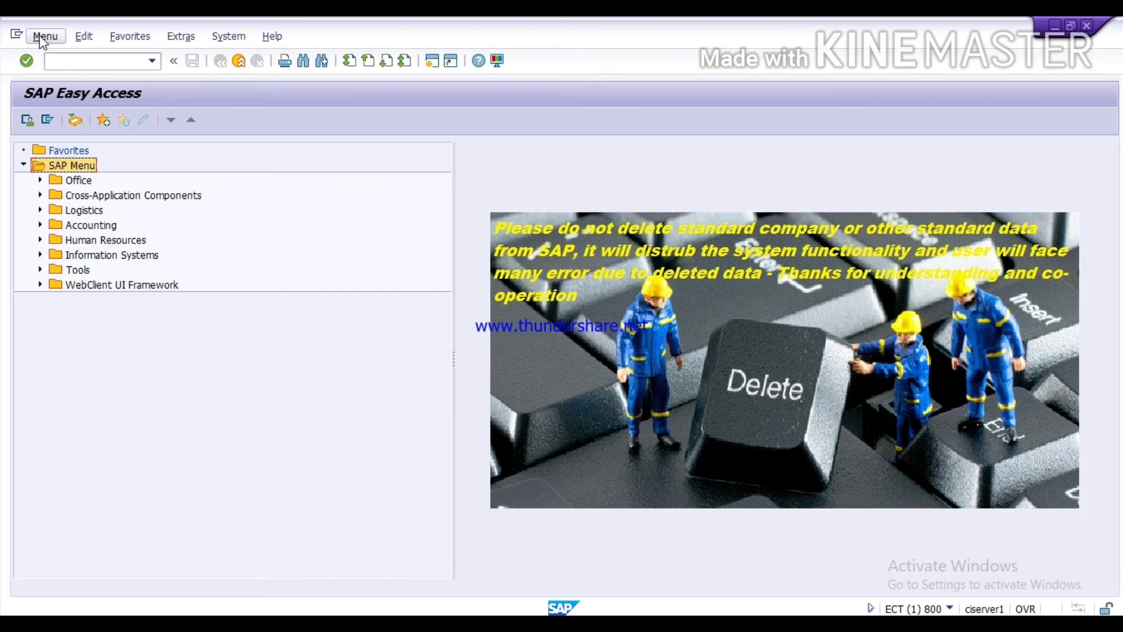
# Step: Open the vendor line item display with transaction code fbl1n
pyautogui.click(42, 37)
pyautogui.click(71, 115)
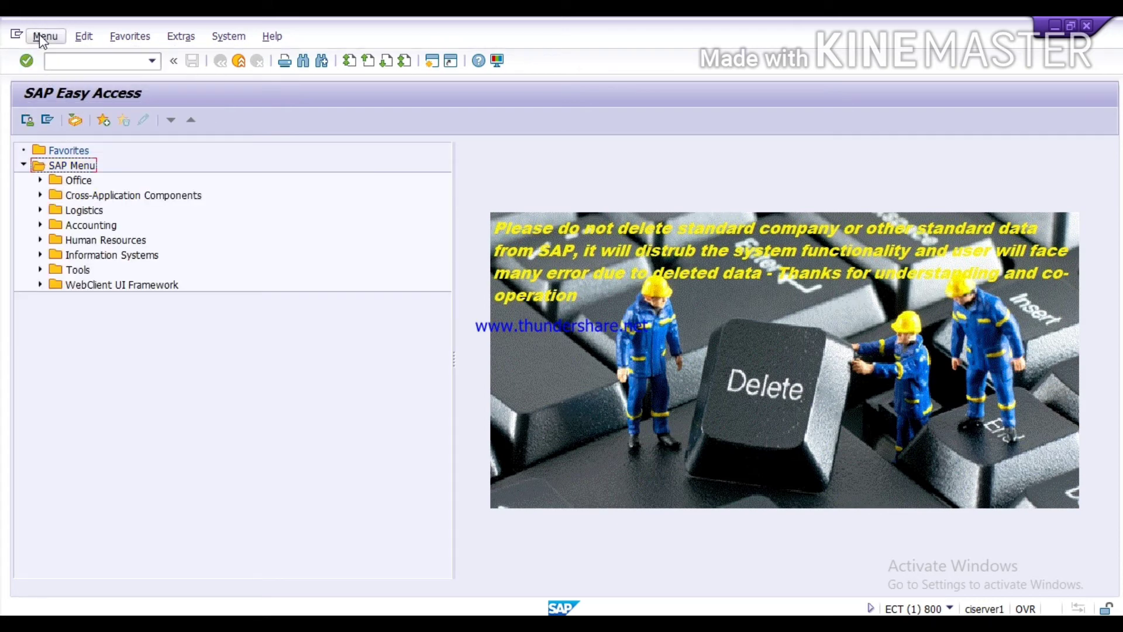
pyautogui.click(101, 66)
pyautogui.write('f')
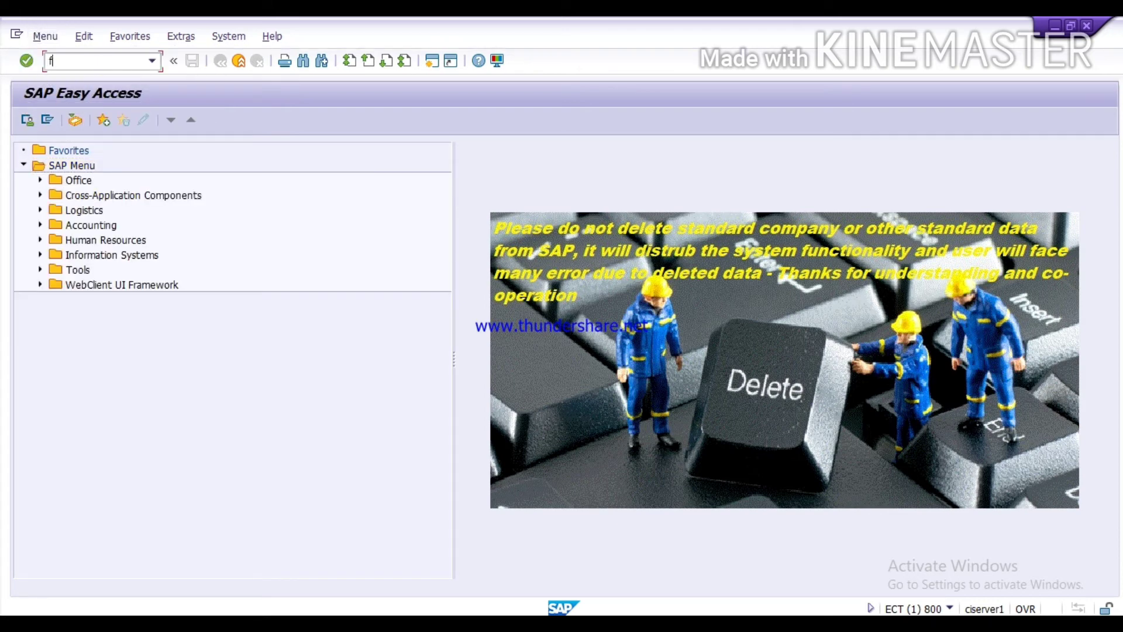
pyautogui.write('bl1n')
pyautogui.press('Return')
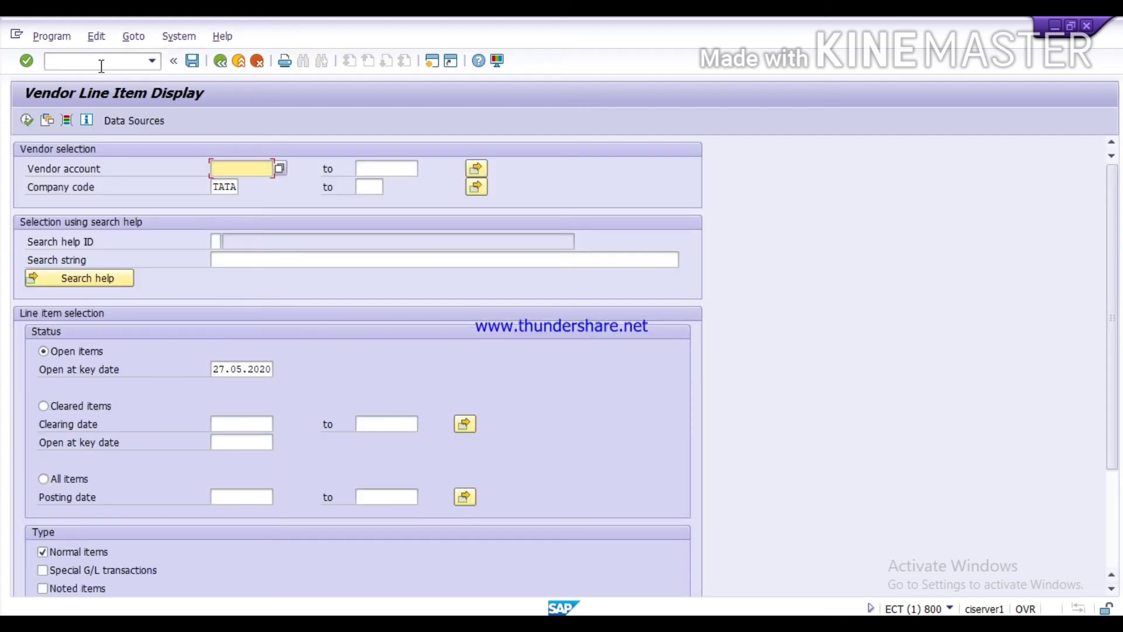
# Step: Display the open line items of vendor ROYAL CHOICE & COM in company code TATA, examine them, and return to SAP Easy Access
pyautogui.press('F4')
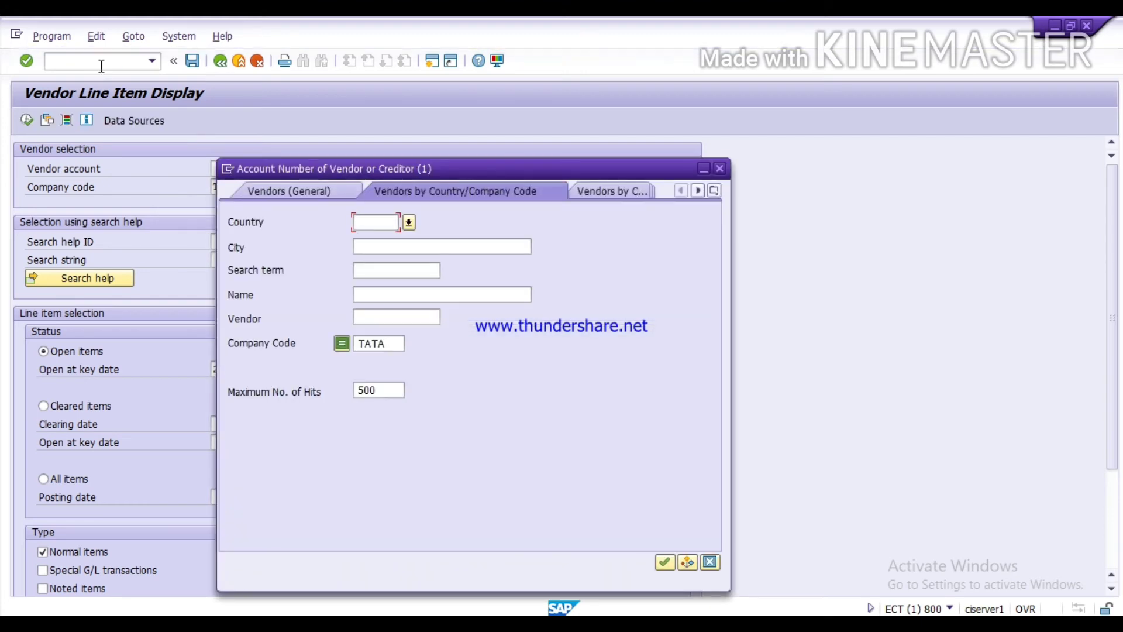
pyautogui.press('Return')
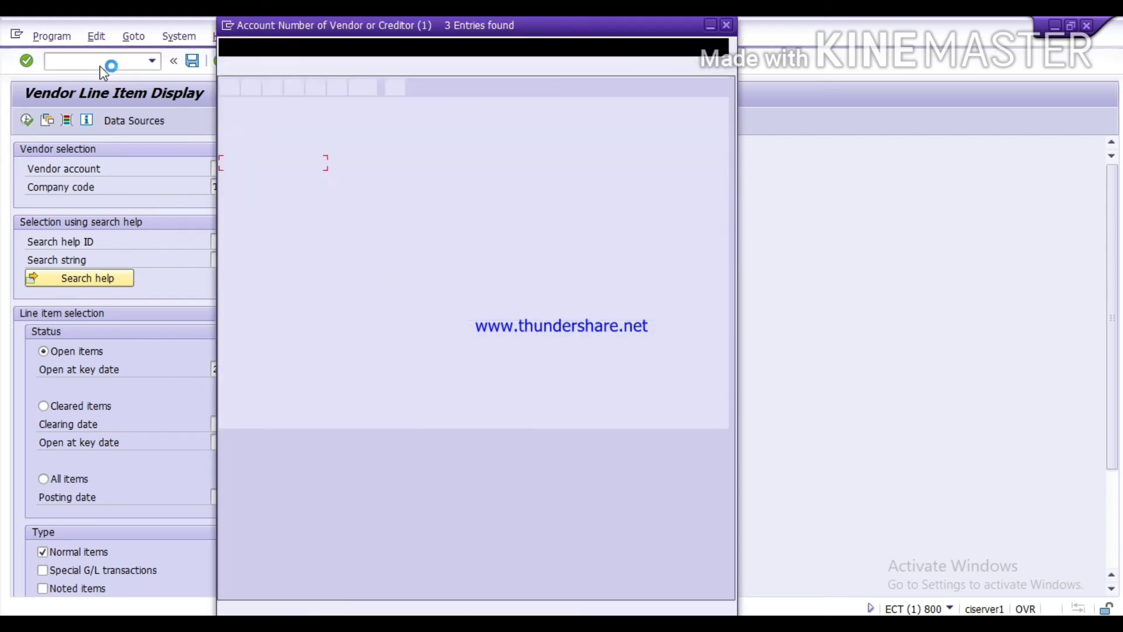
pyautogui.press('Down')
pyautogui.press('Down')
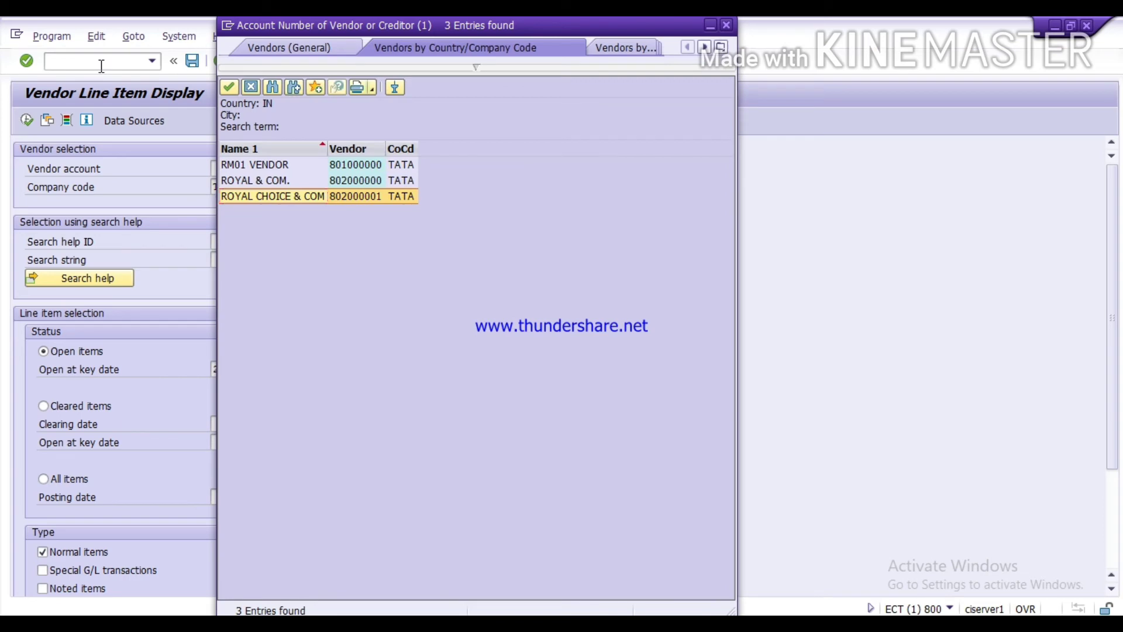
pyautogui.press('Return')
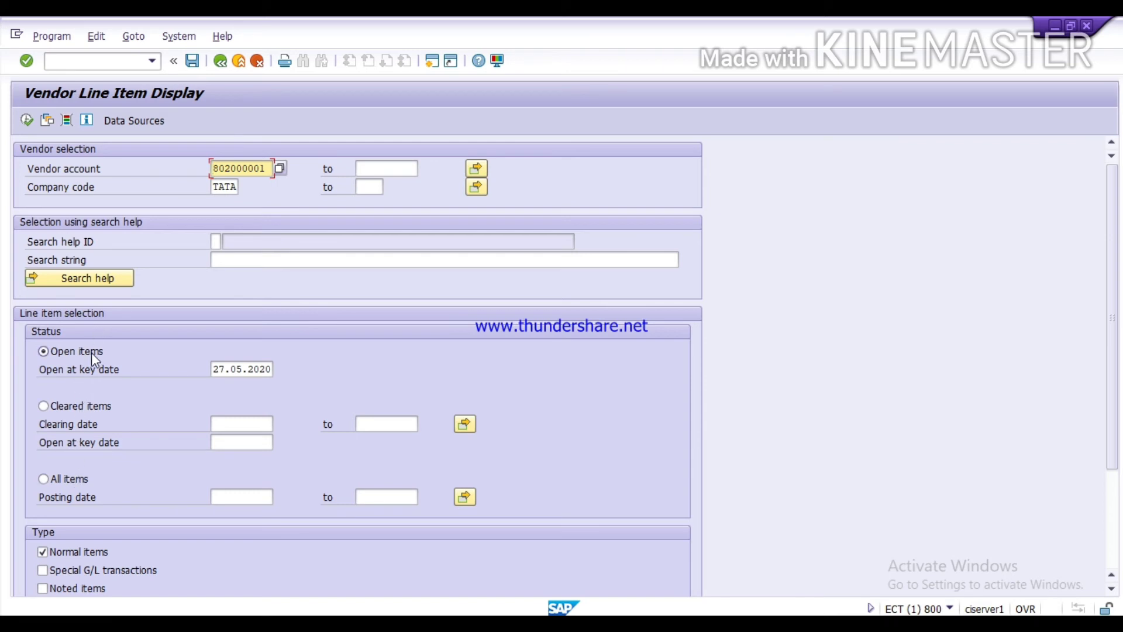
pyautogui.click(27, 121)
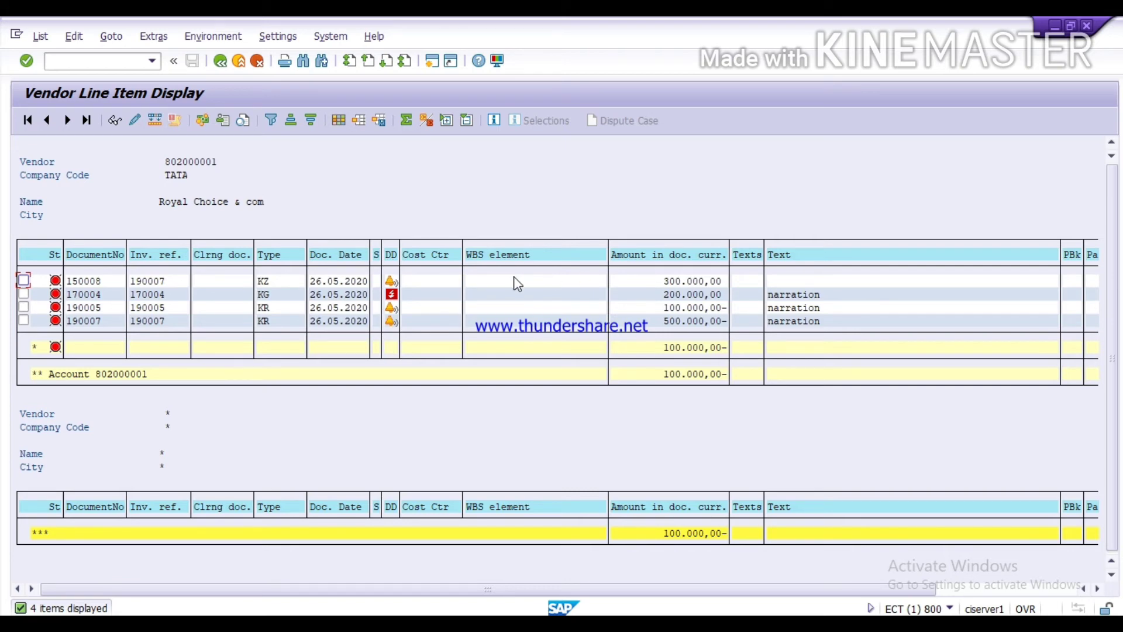
pyautogui.moveTo(393, 288)
pyautogui.click(220, 59)
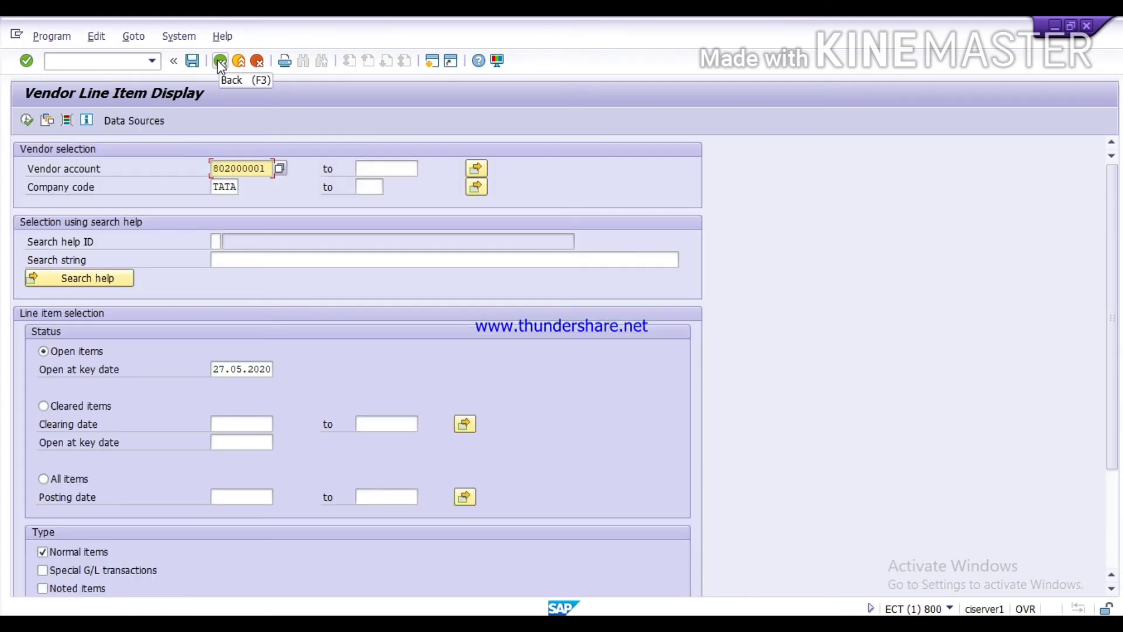
pyautogui.click(221, 61)
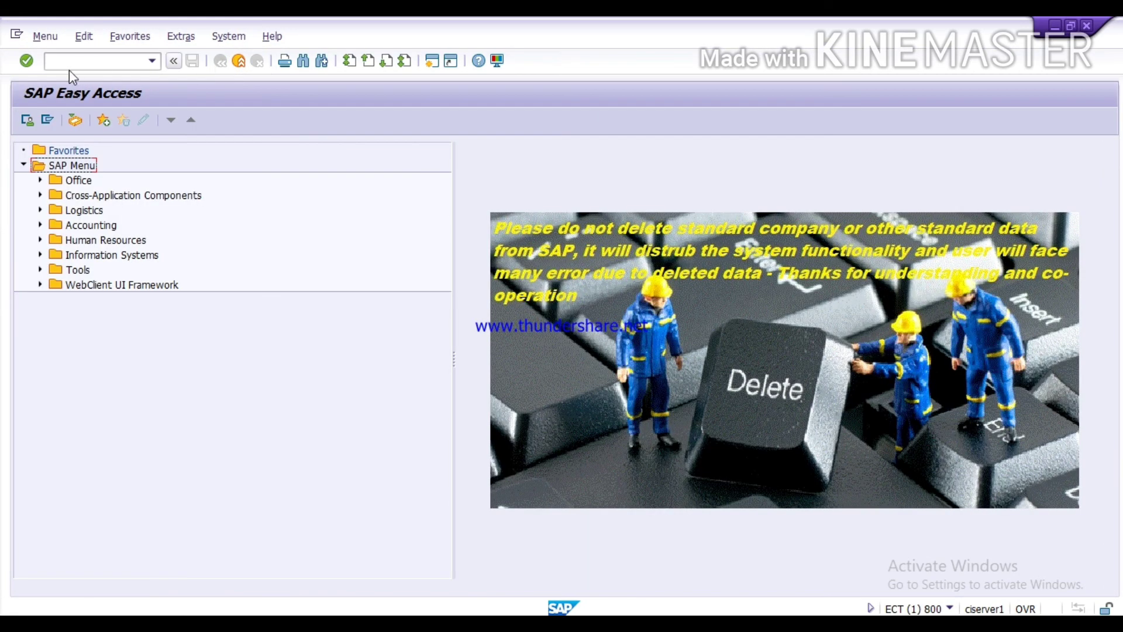
# Step: Open vendor clearing with transaction code f-44
pyautogui.click(77, 59)
pyautogui.write('f')
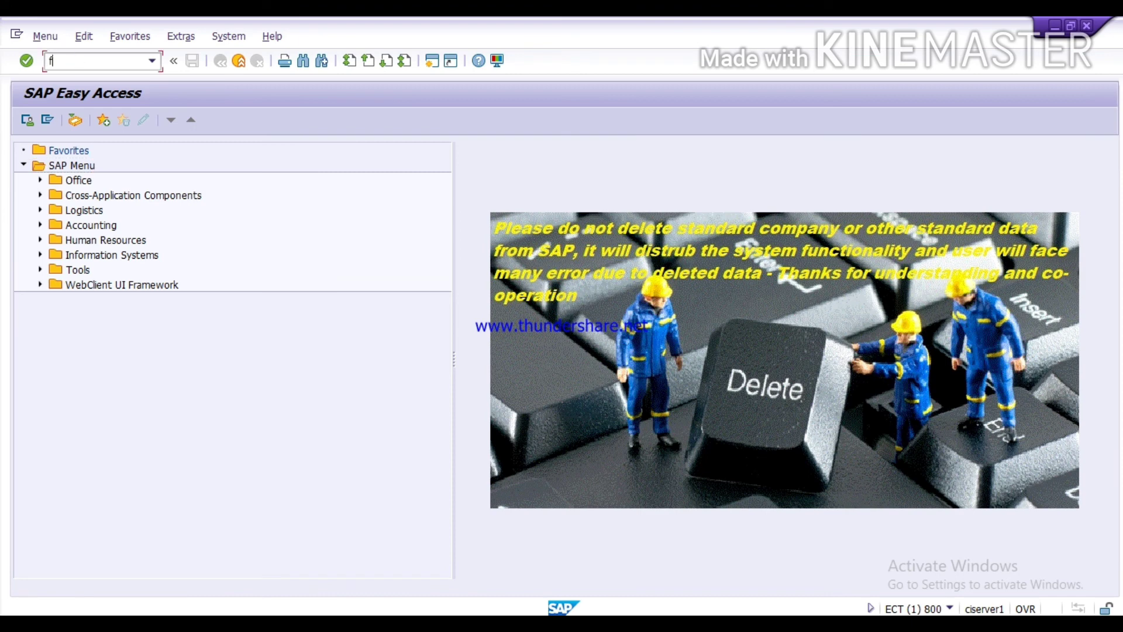
pyautogui.write('-44')
pyautogui.press('Return')
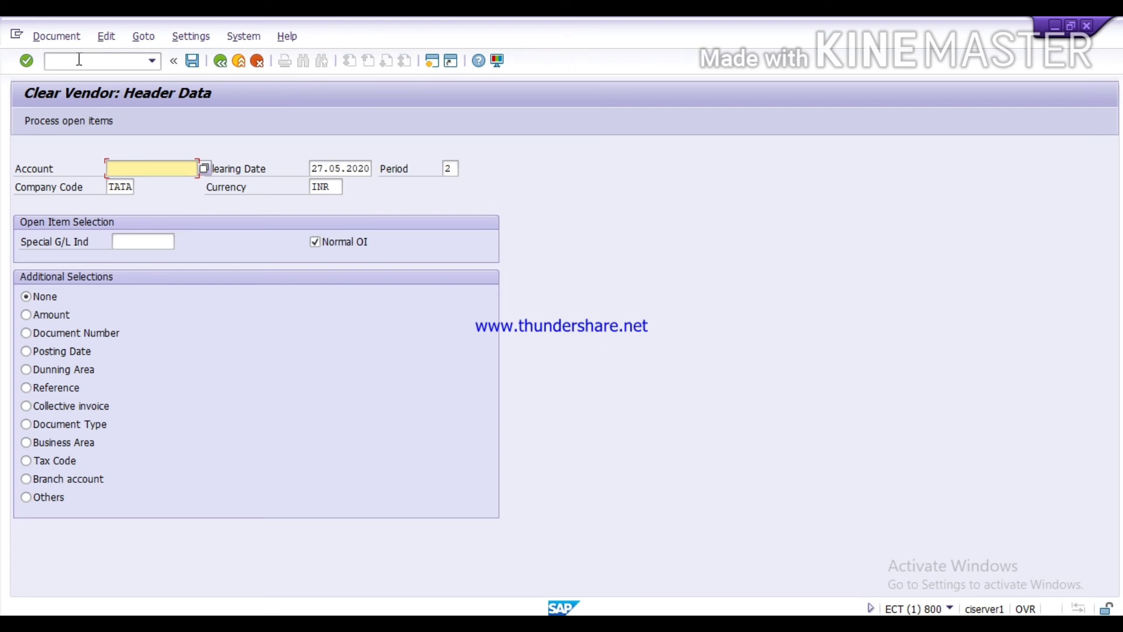
# Step: Look up the vendors of company code TATA and choose ROYAL CHOICE & COM as the account for clearing
pyautogui.click(79, 61)
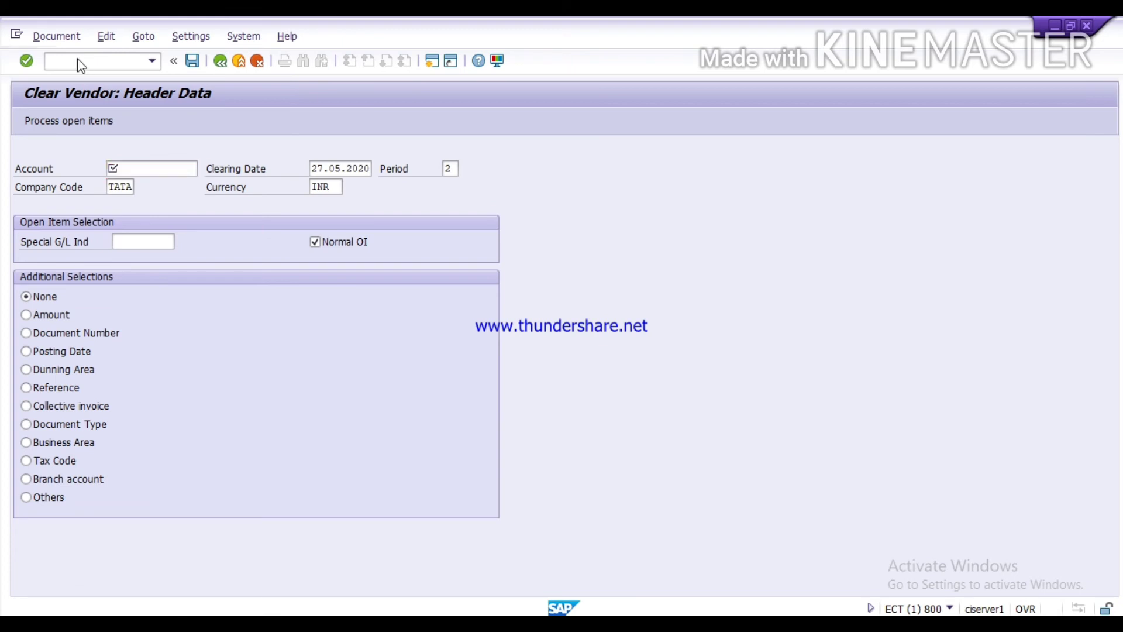
pyautogui.press('Return')
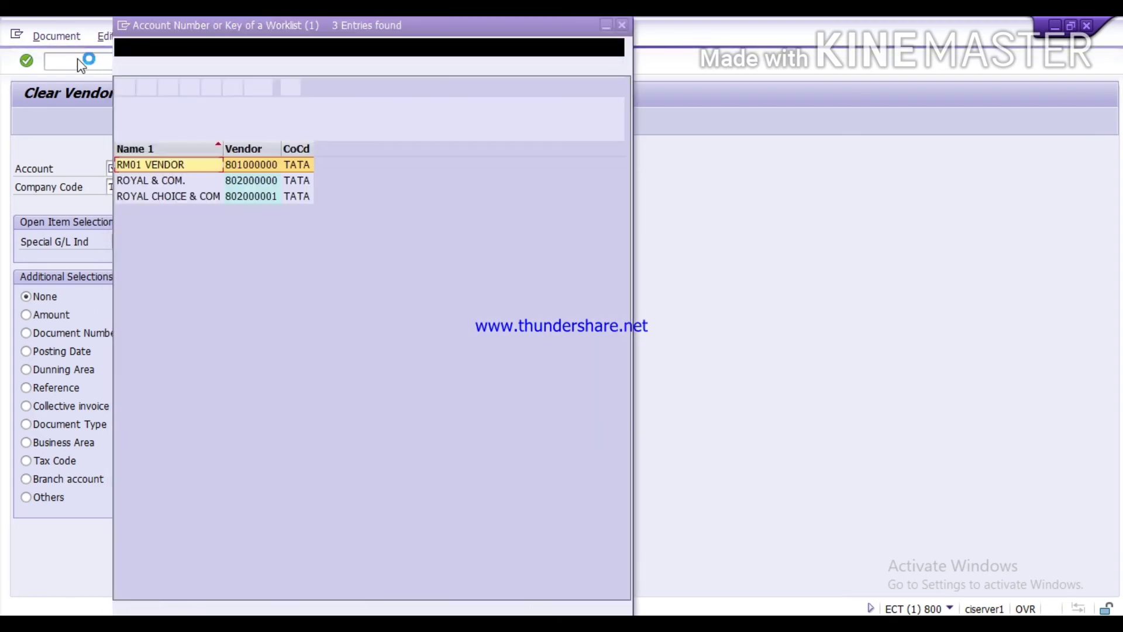
pyautogui.click(188, 196)
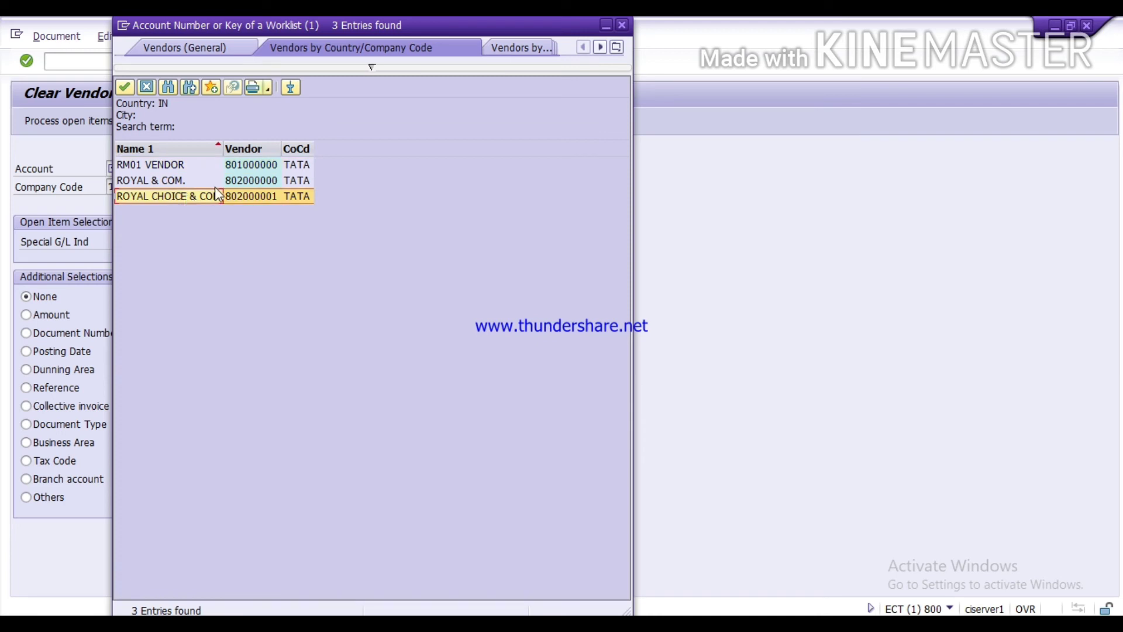
pyautogui.doubleClick(255, 197)
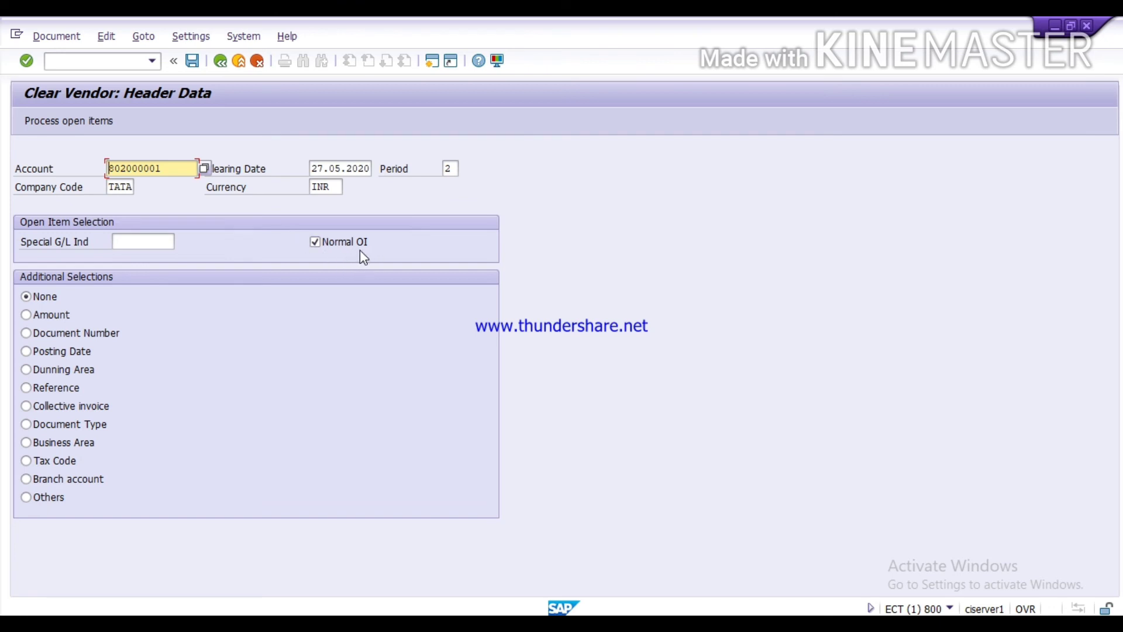
# Step: Process the vendor's open items for clearing and deactivate the 100.000,00 invoice item
pyautogui.click(68, 120)
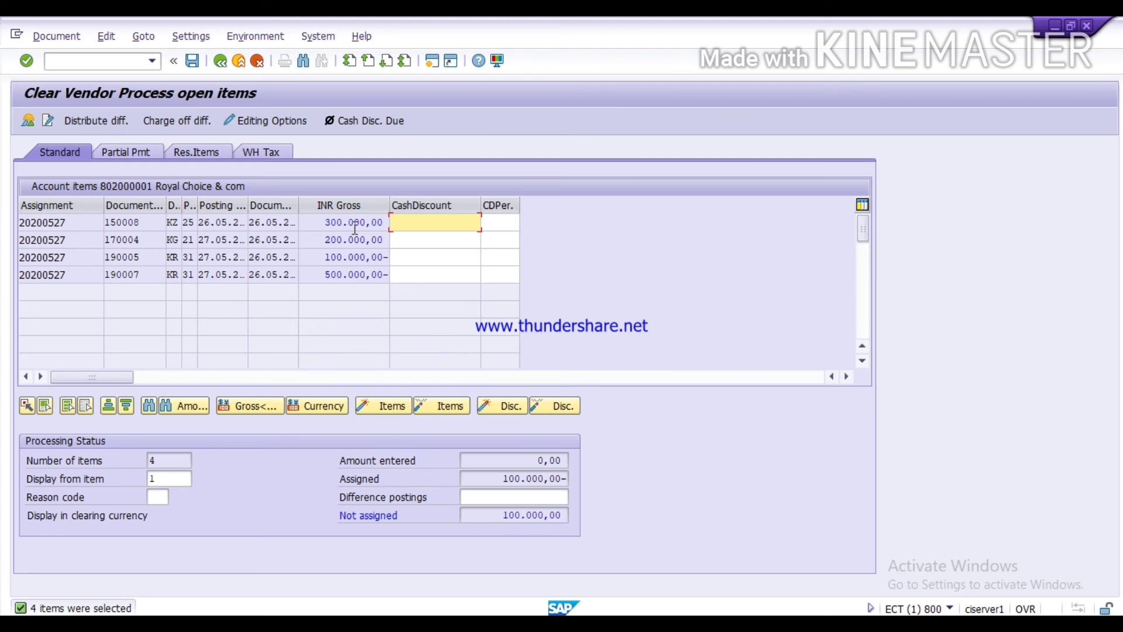
pyautogui.doubleClick(342, 259)
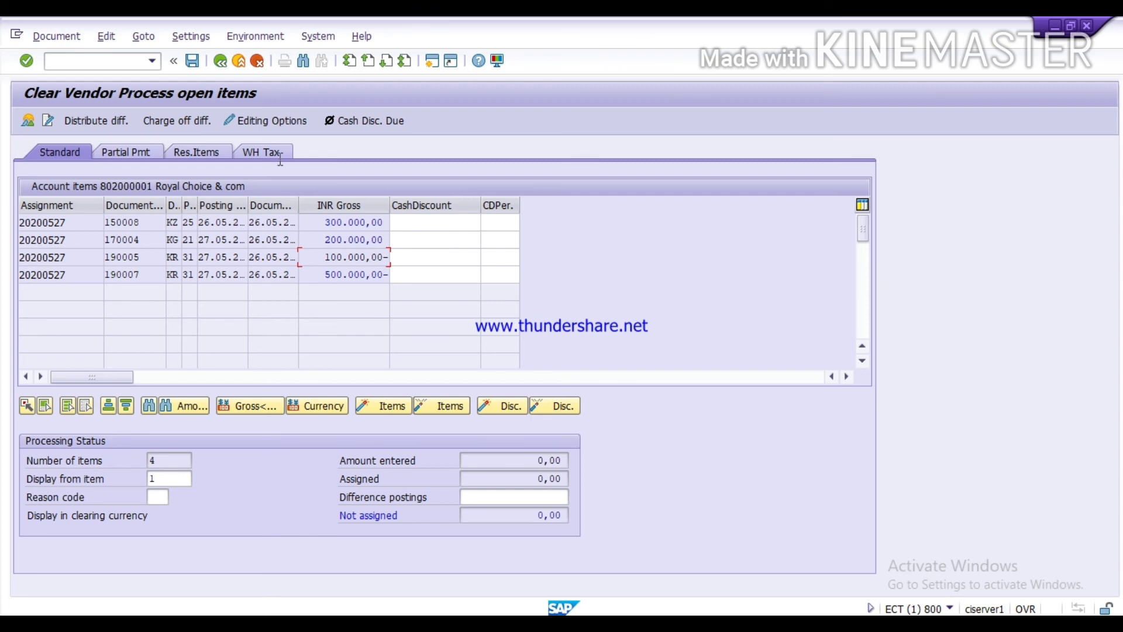
# Step: Post the vendor clearing document, and return to SAP Easy Access with its menu refreshed
pyautogui.click(193, 61)
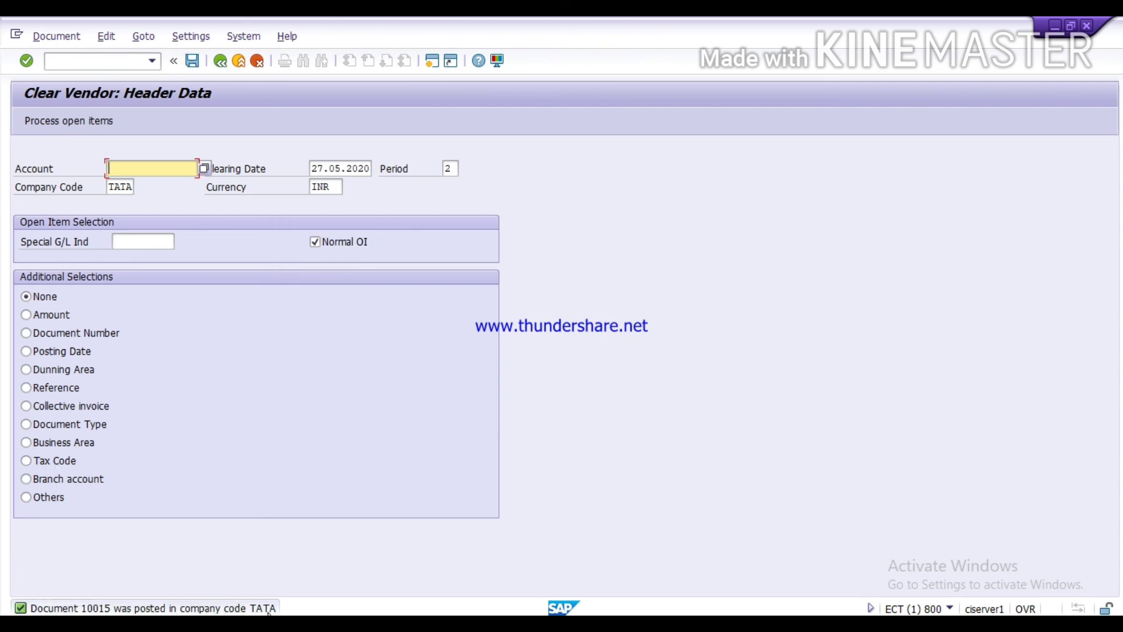
pyautogui.click(223, 62)
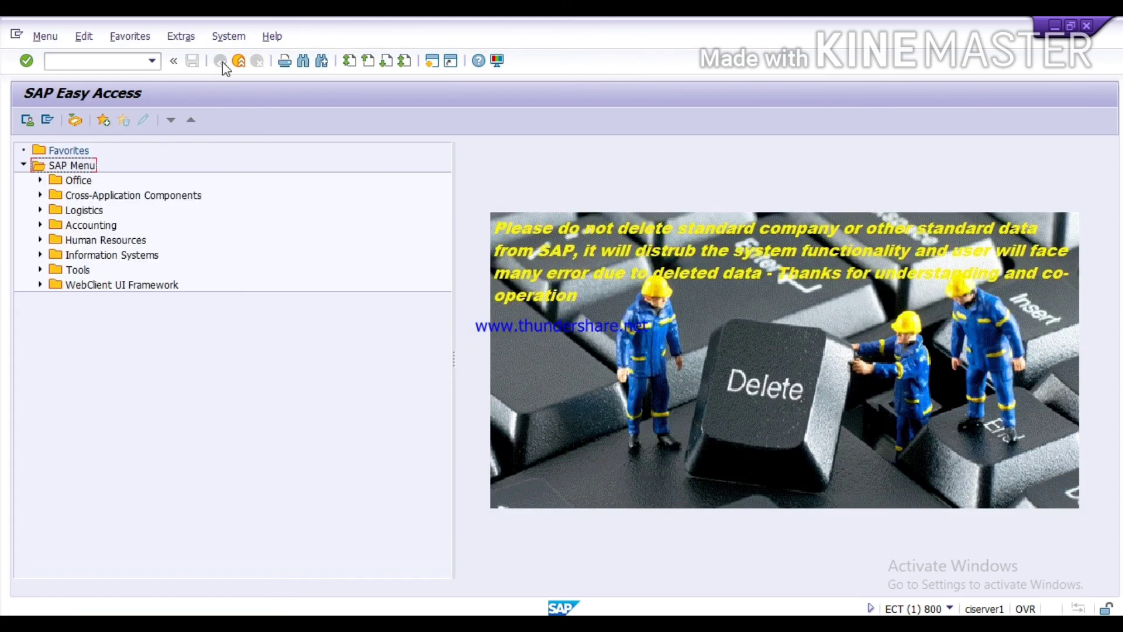
pyautogui.click(43, 37)
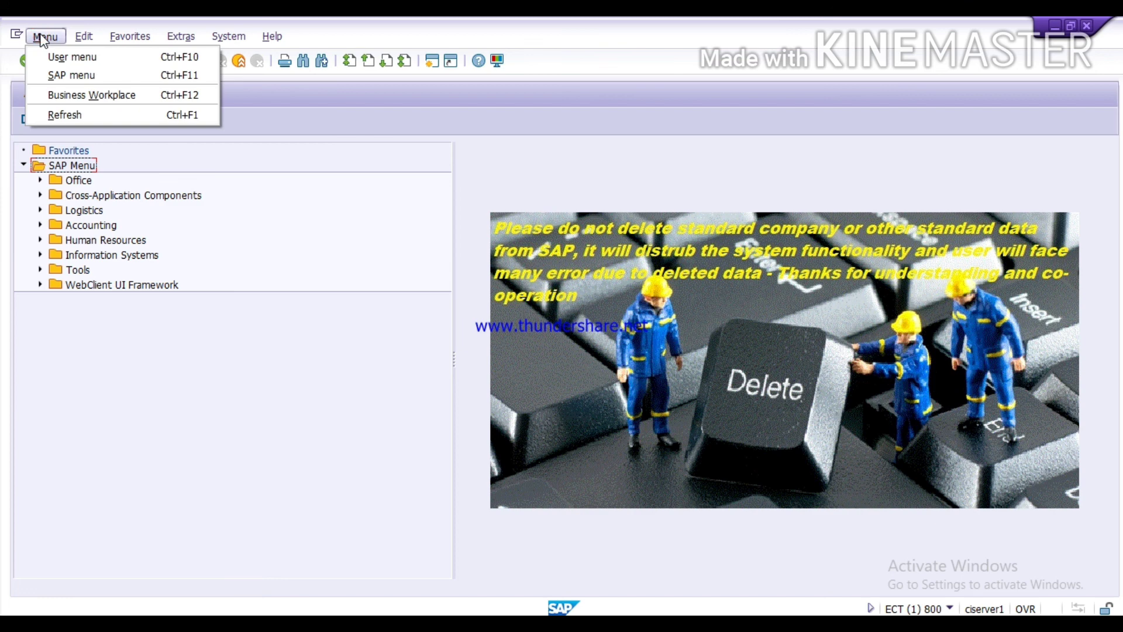
pyautogui.click(64, 115)
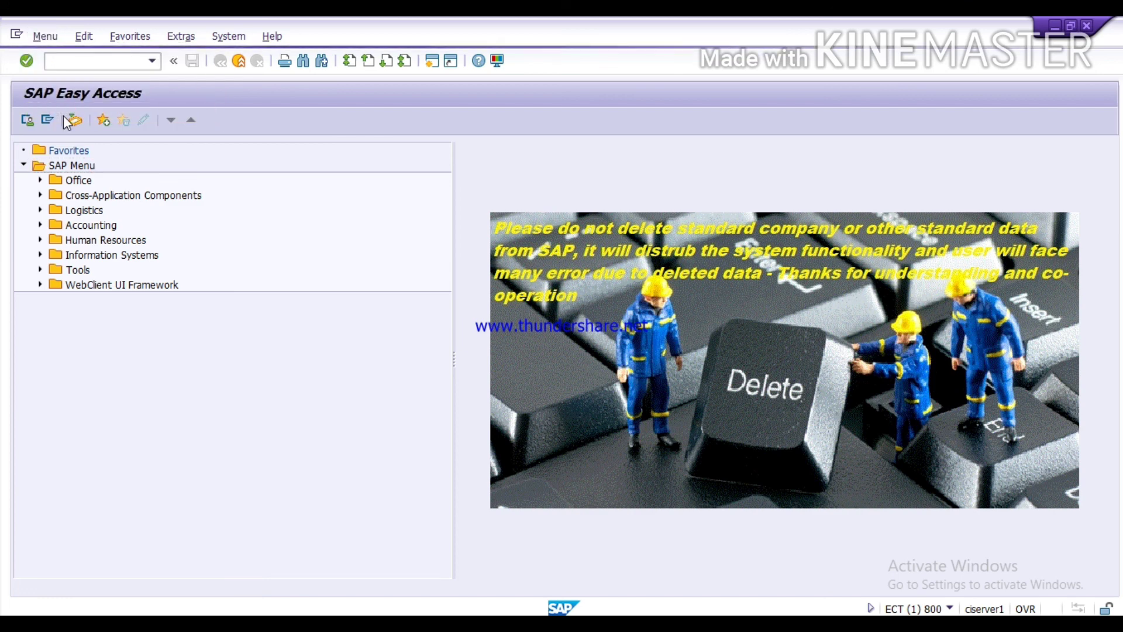
# Step: Run transaction fbl1n to display the cleared line items of vendor Royal Choice & com in company code TATA
pyautogui.click(92, 61)
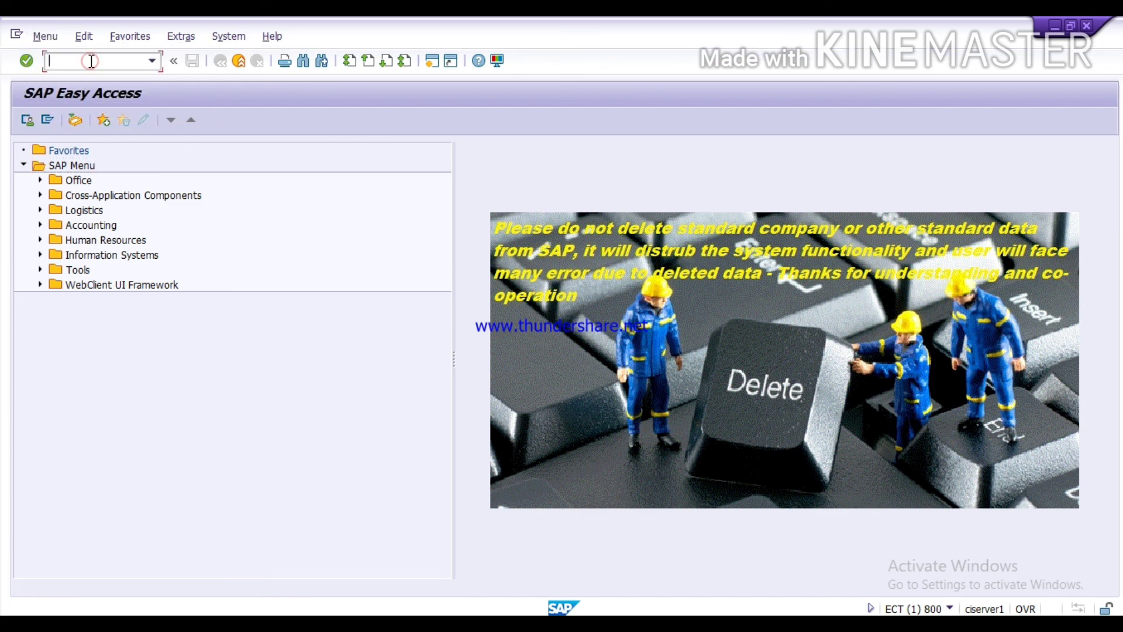
pyautogui.write('fbl1n')
pyautogui.press('Return')
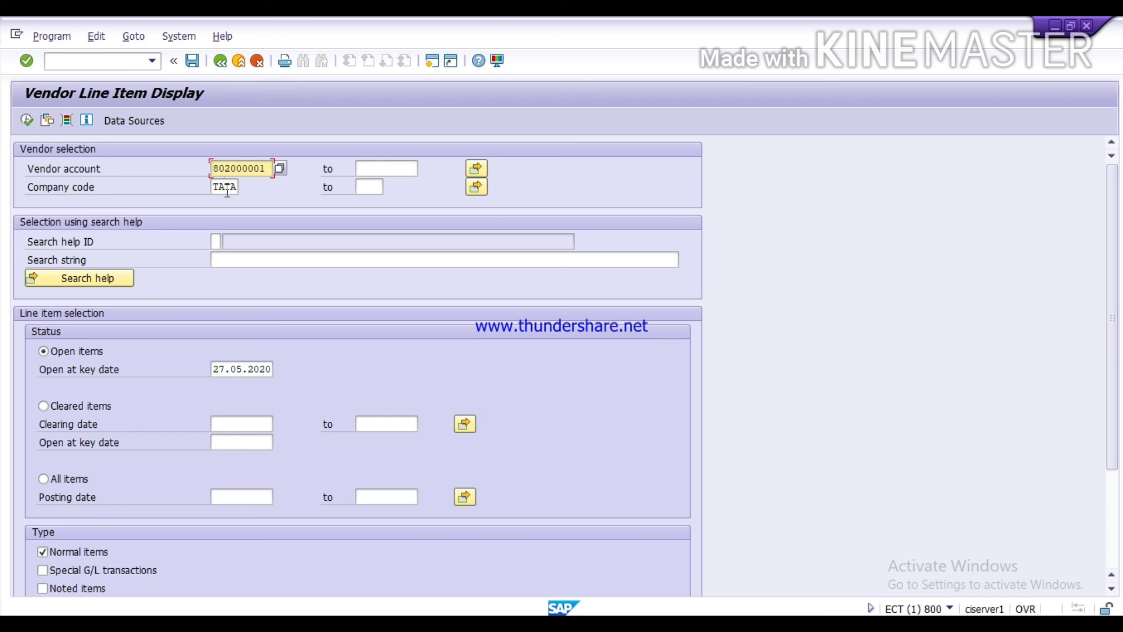
pyautogui.click(107, 409)
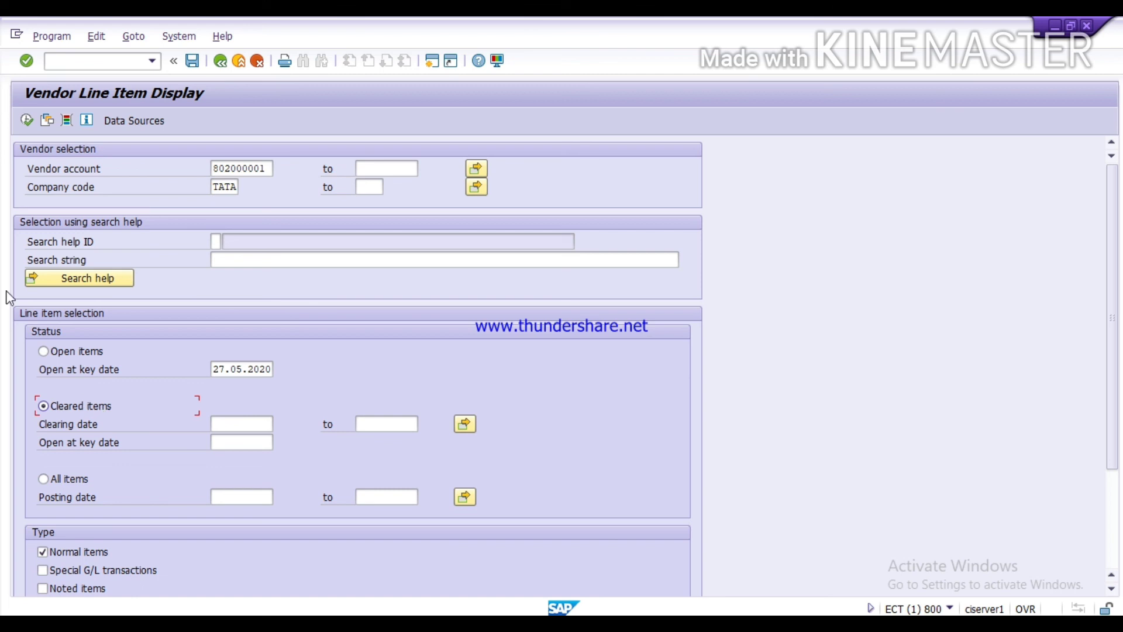
pyautogui.click(26, 121)
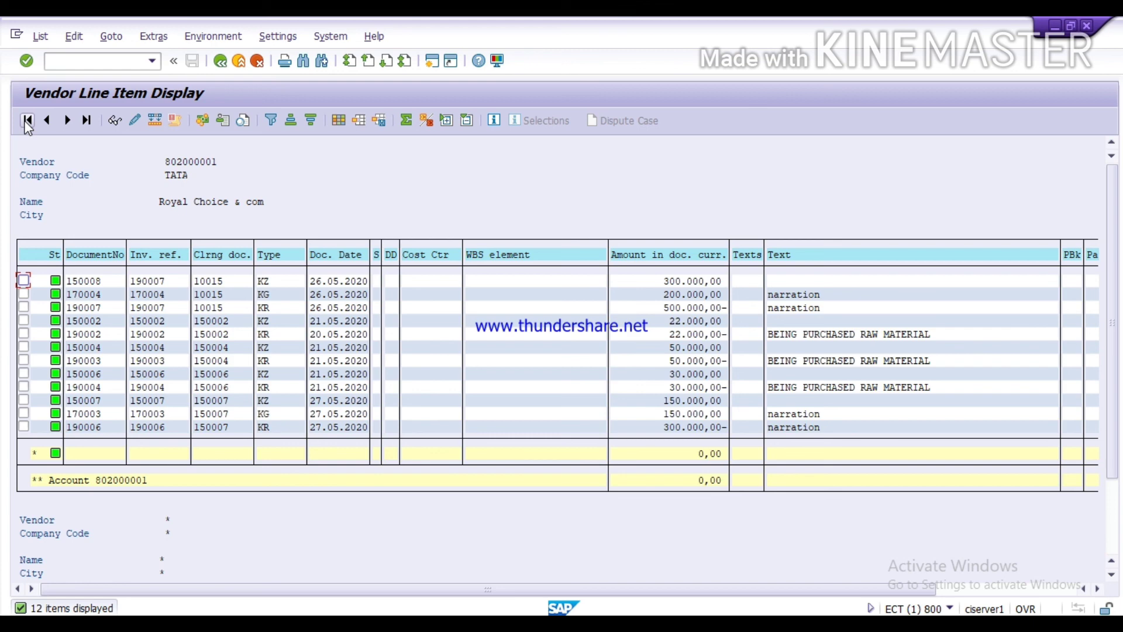
pyautogui.click(27, 123)
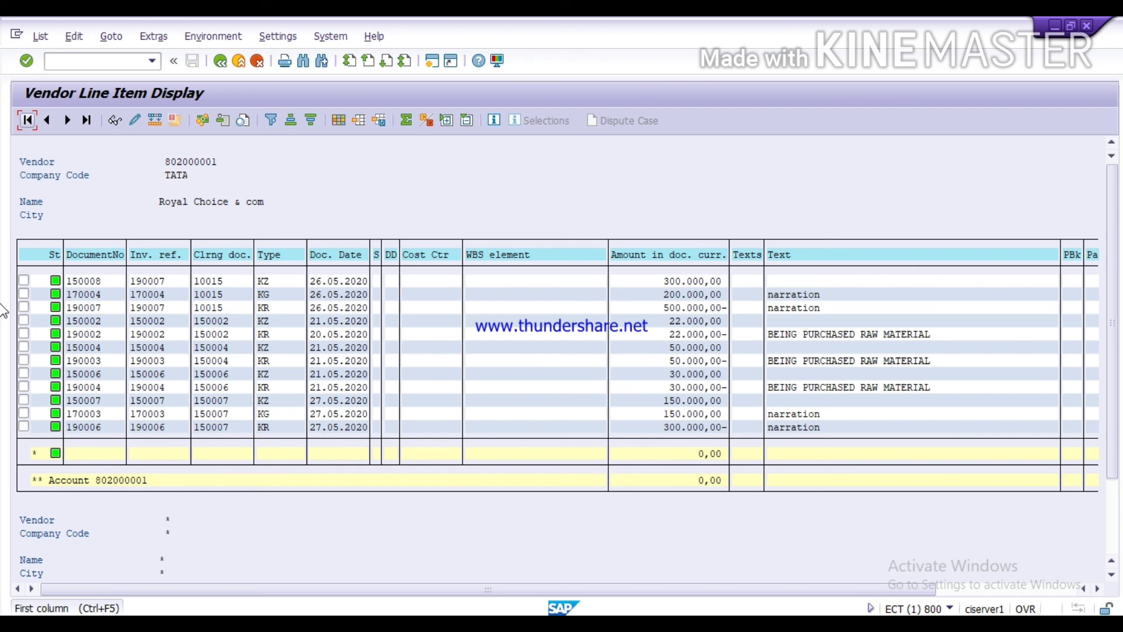